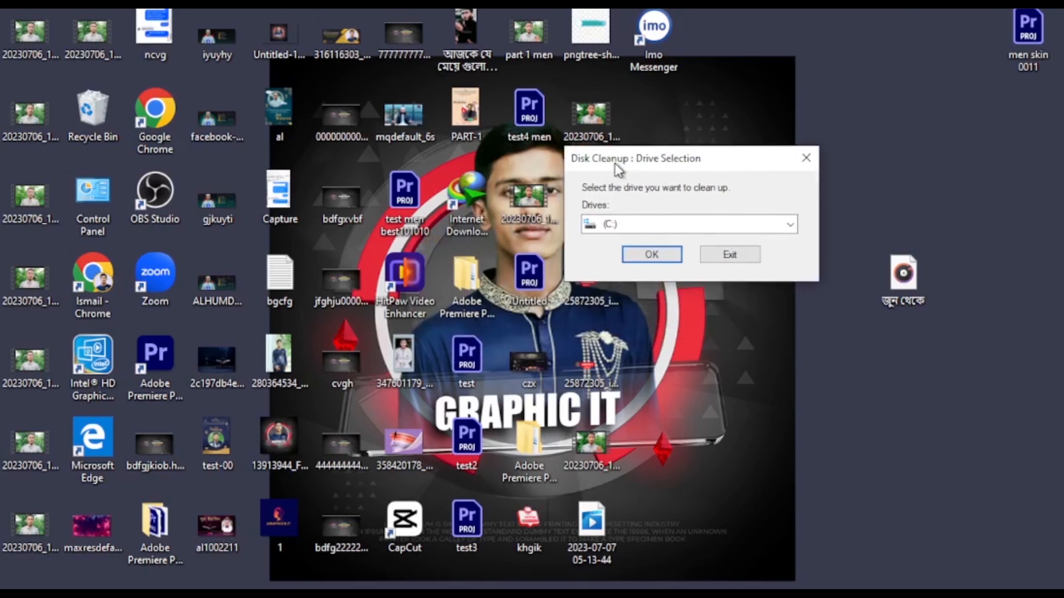
# Step: Run Disk Cleanup on drive C: with the preselected file categories and confirm permanently deleting the files
pyautogui.moveTo(319, 149); pyautogui.dragTo(537, 134)
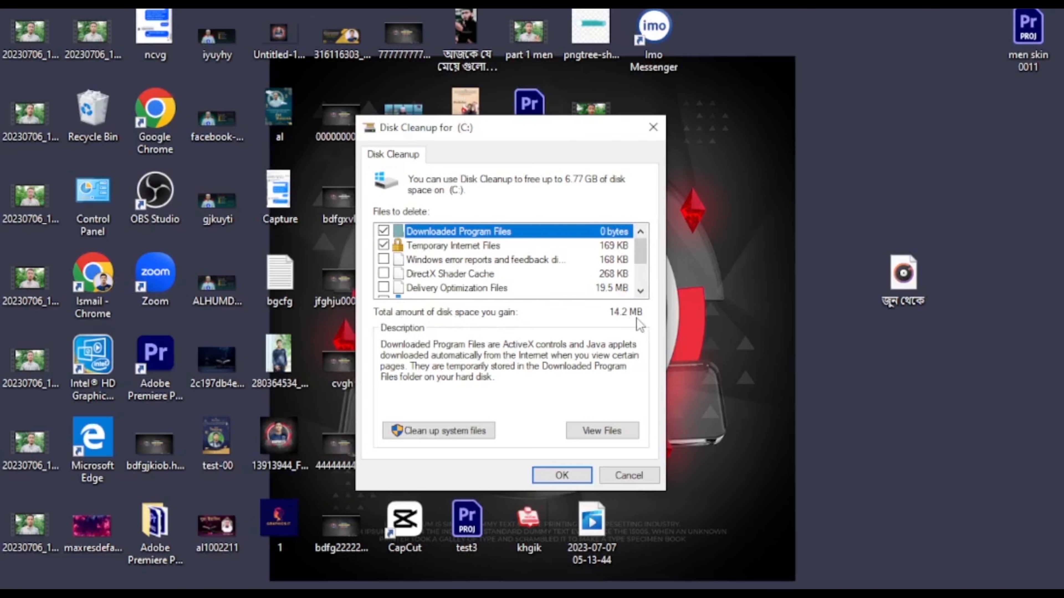
pyautogui.click(570, 477)
pyautogui.click(557, 320)
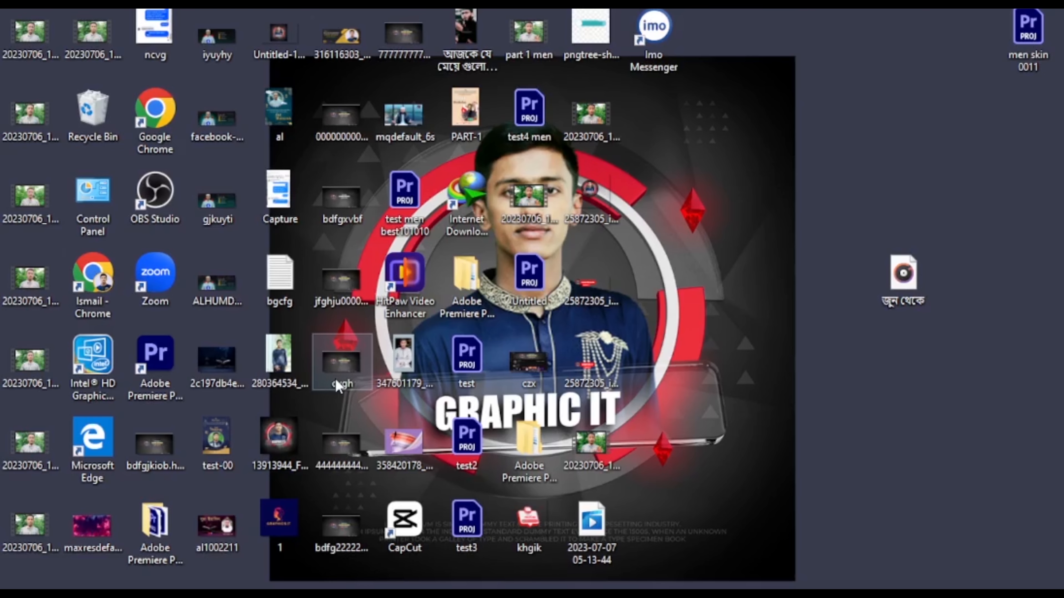
# Step: Search Windows for "run" and open the Run app
pyautogui.press('super+s')
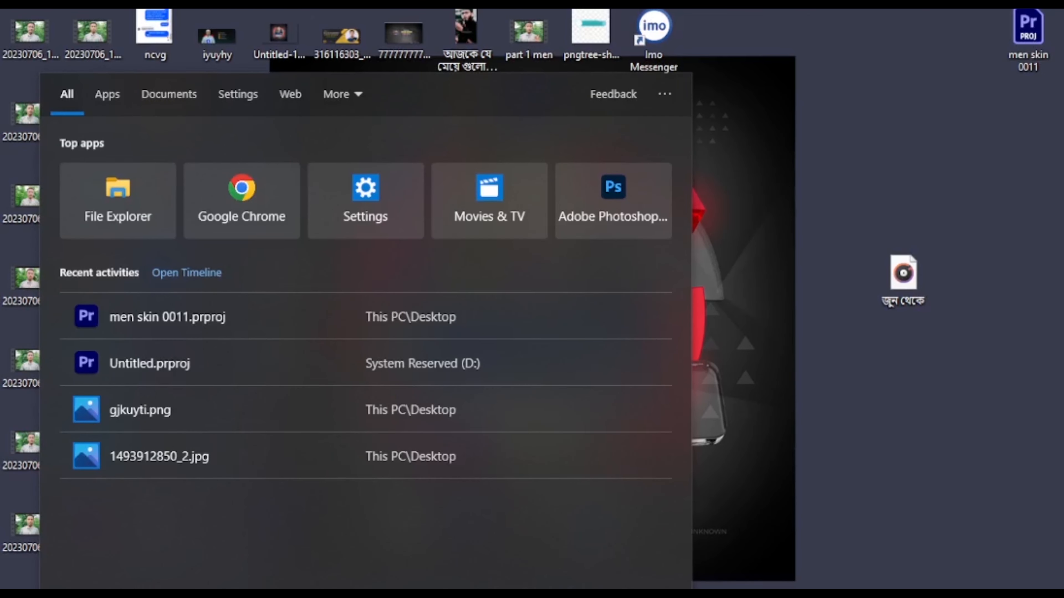
pyautogui.write('run')
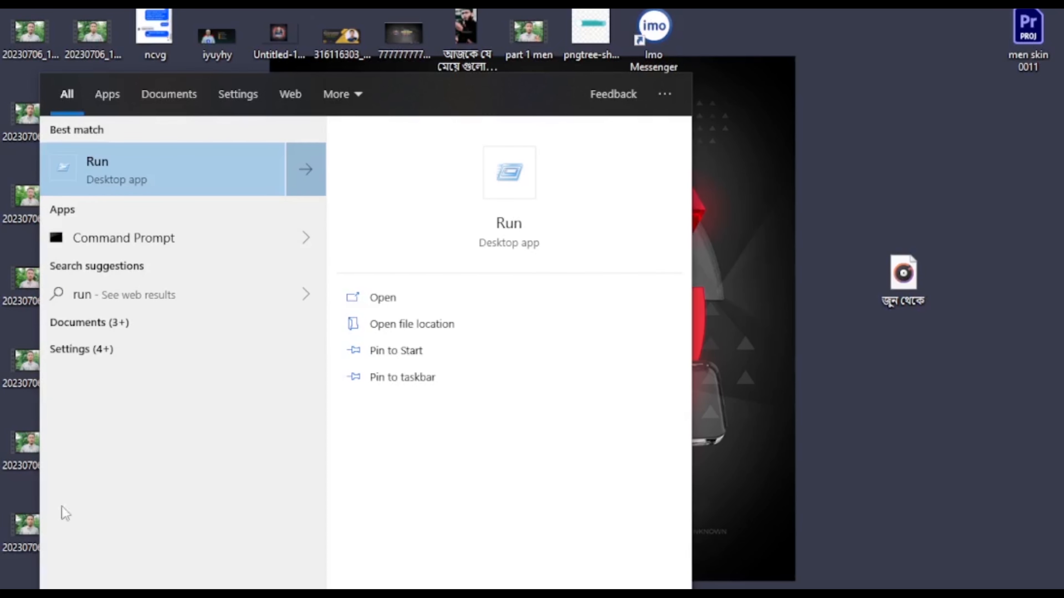
pyautogui.click(149, 180)
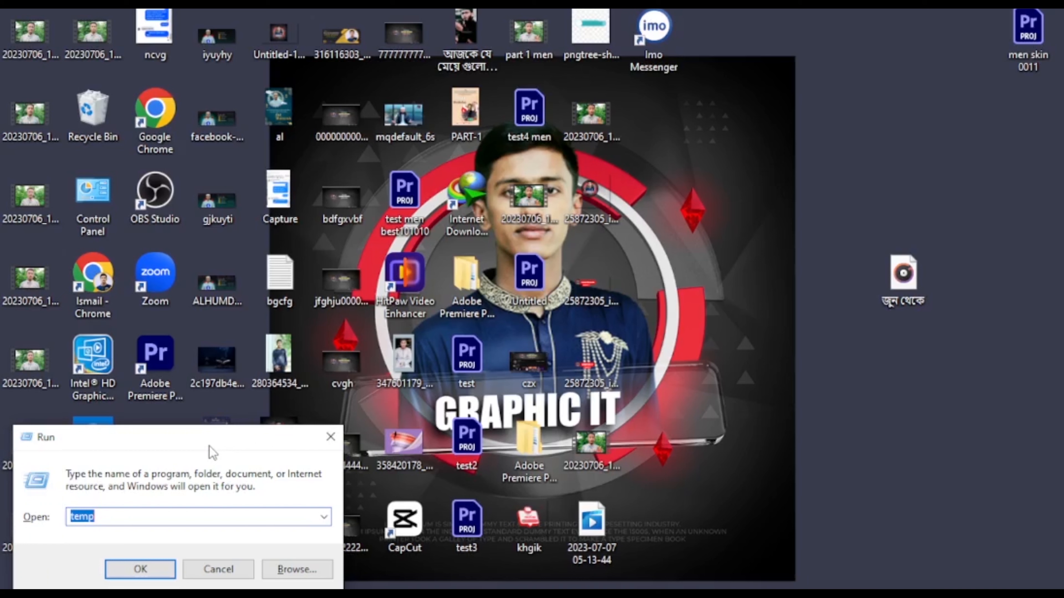
# Step: Open the Windows temp folder with the Run command "temp" and delete everything in it
pyautogui.press('BackSpace')
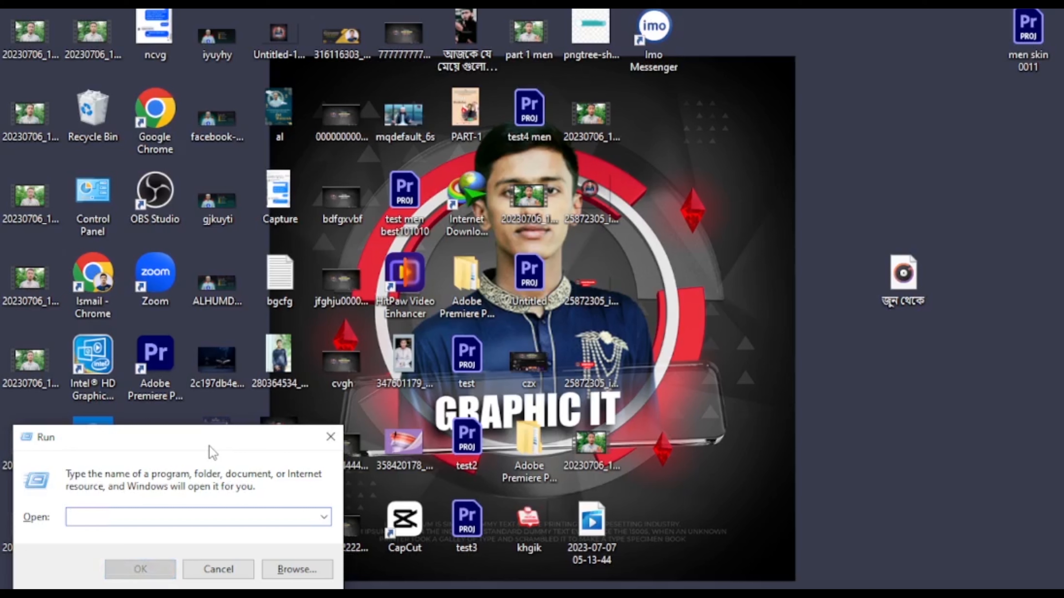
pyautogui.write('temp')
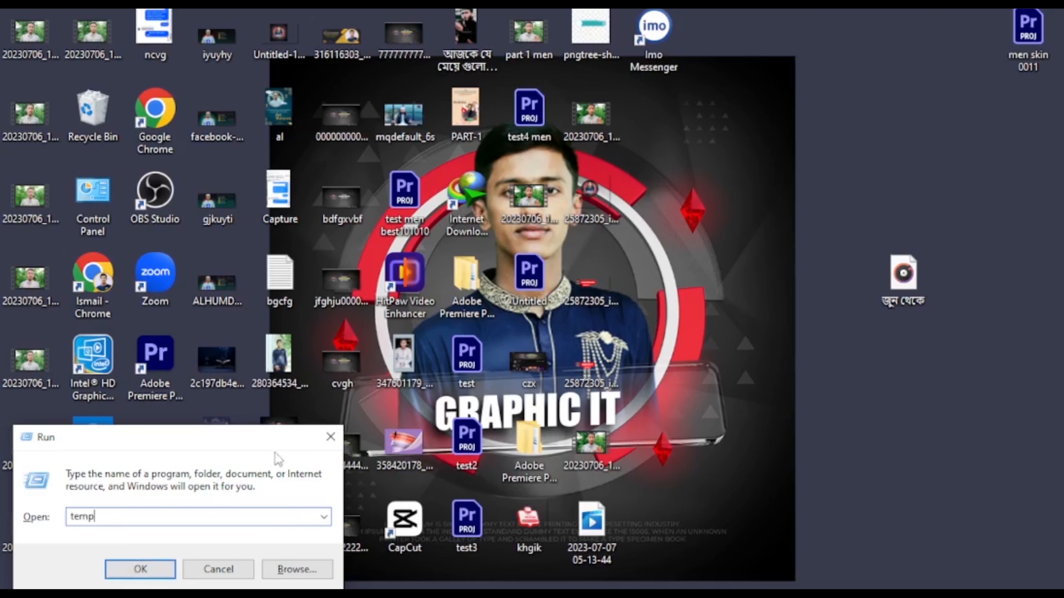
pyautogui.hotkey('ctrl', 'a')
pyautogui.click(145, 566)
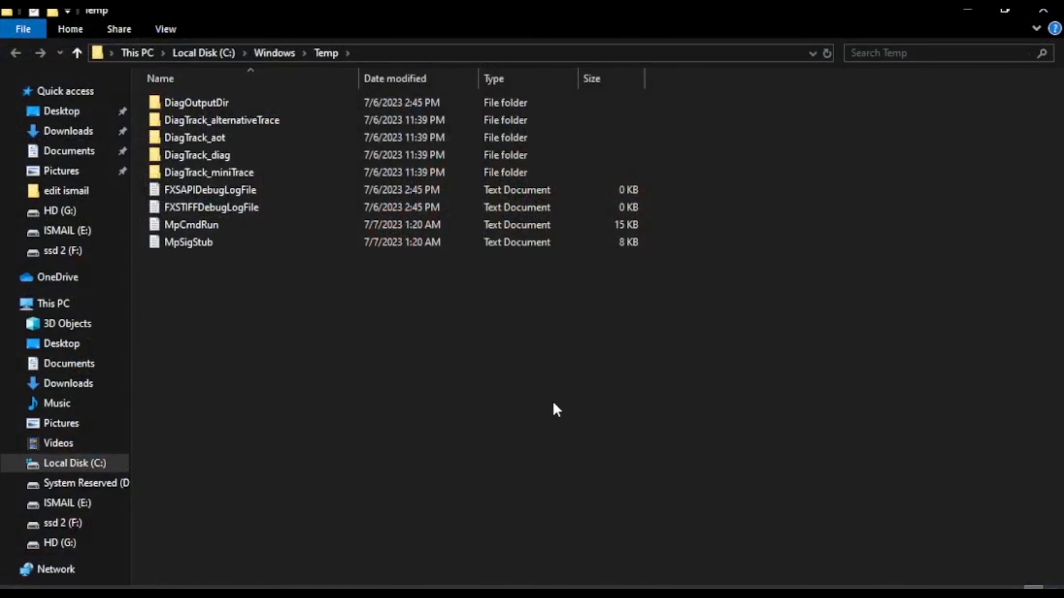
pyautogui.hotkey('ctrl', 'a')
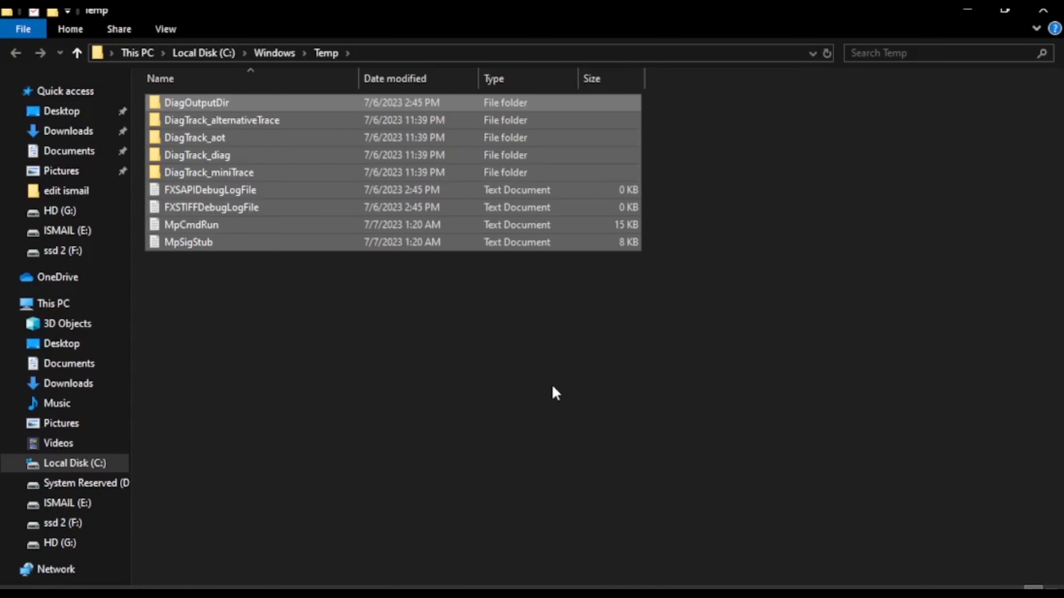
pyautogui.press('Delete')
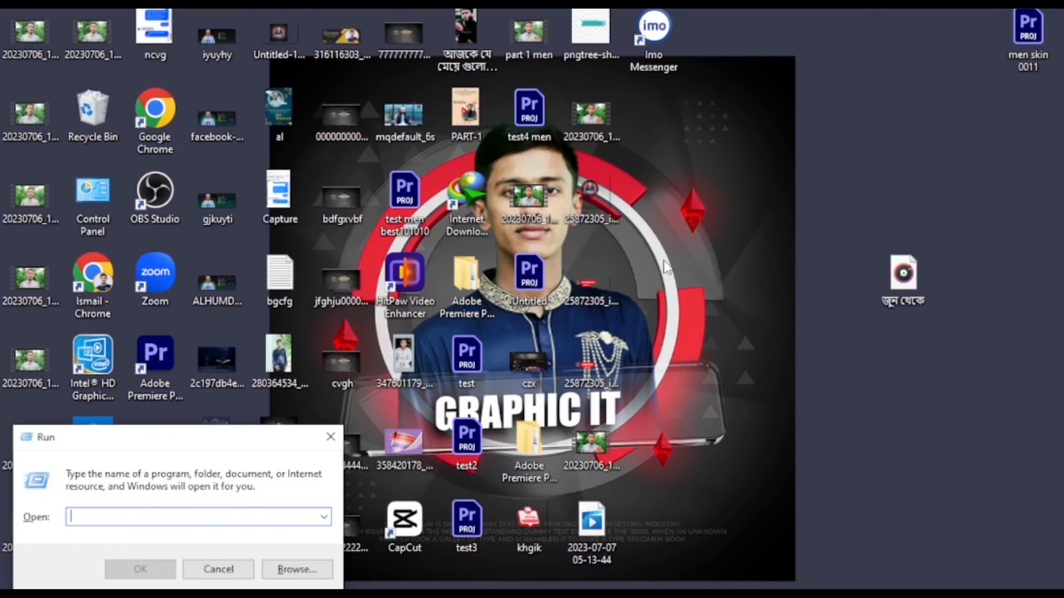
# Step: Open the Recent folder with the Run command "recent", delete all its shortcuts and close the folder
pyautogui.write('recent')
pyautogui.hotkey('ctrl', 'a')
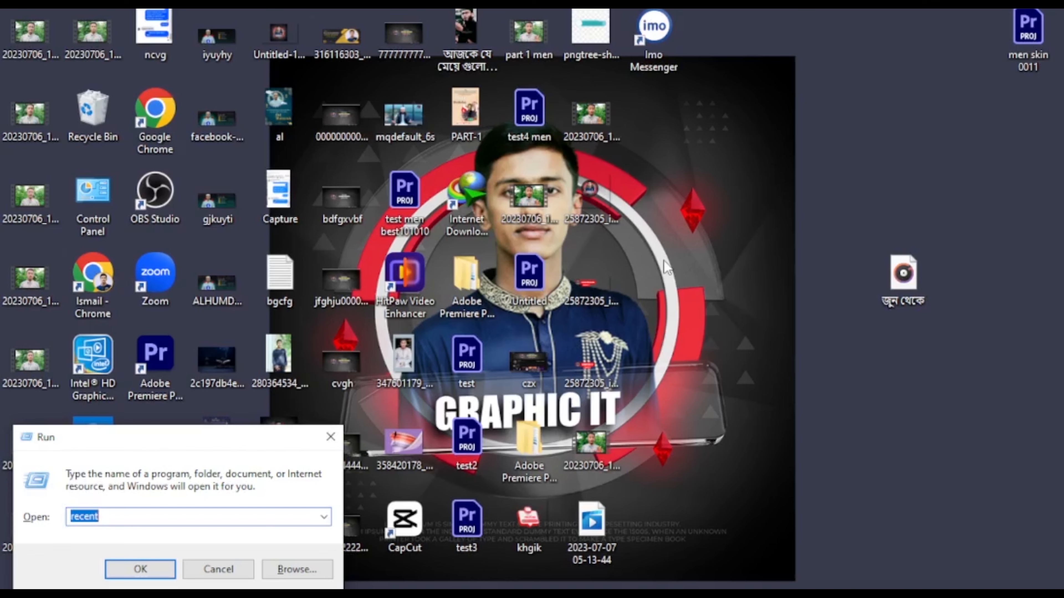
pyautogui.press('Return')
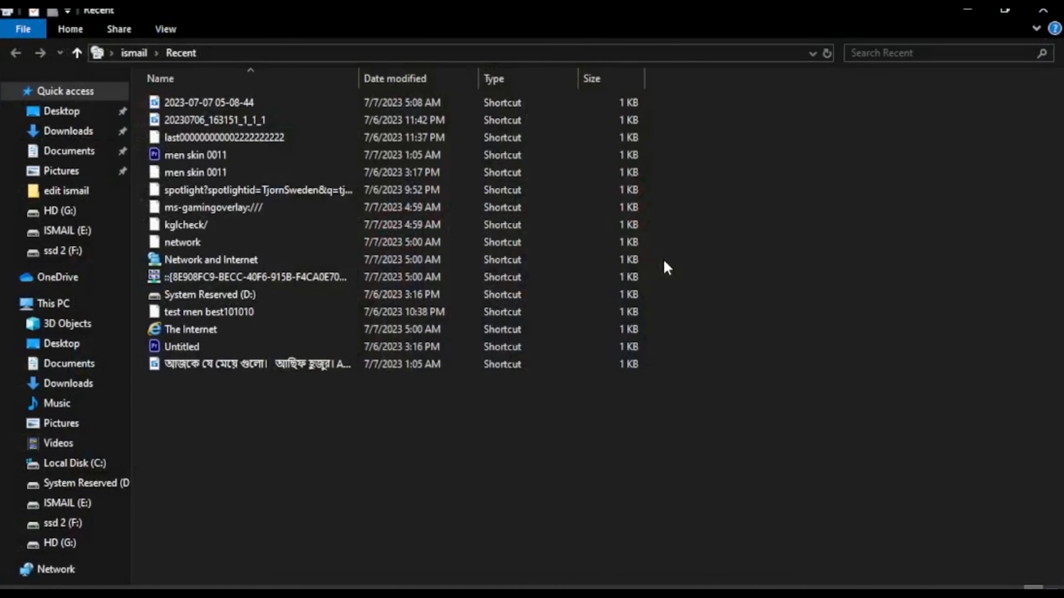
pyautogui.hotkey('ctrl', 'a')
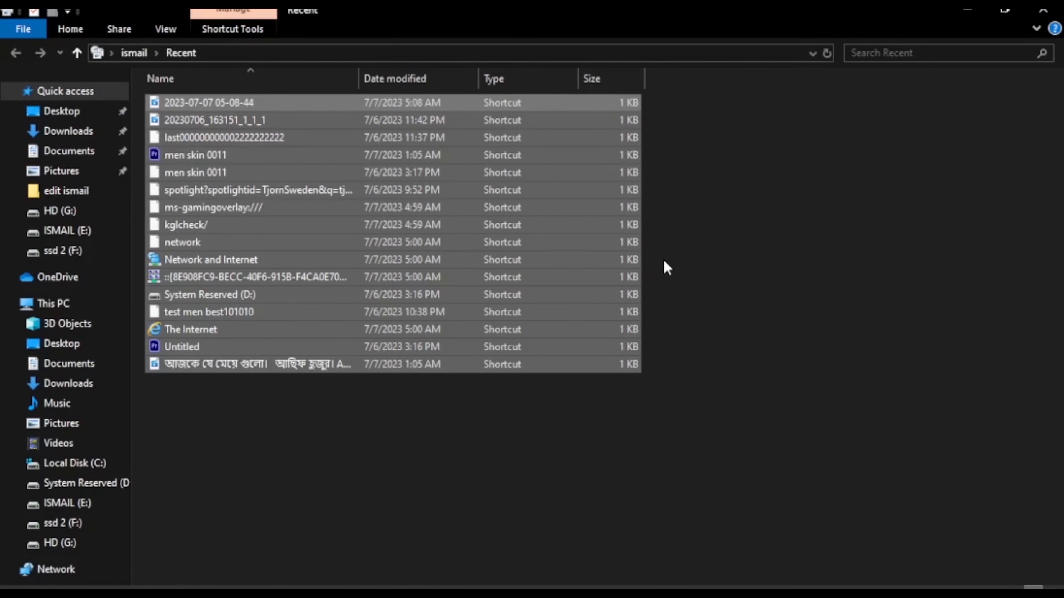
pyautogui.press('Delete')
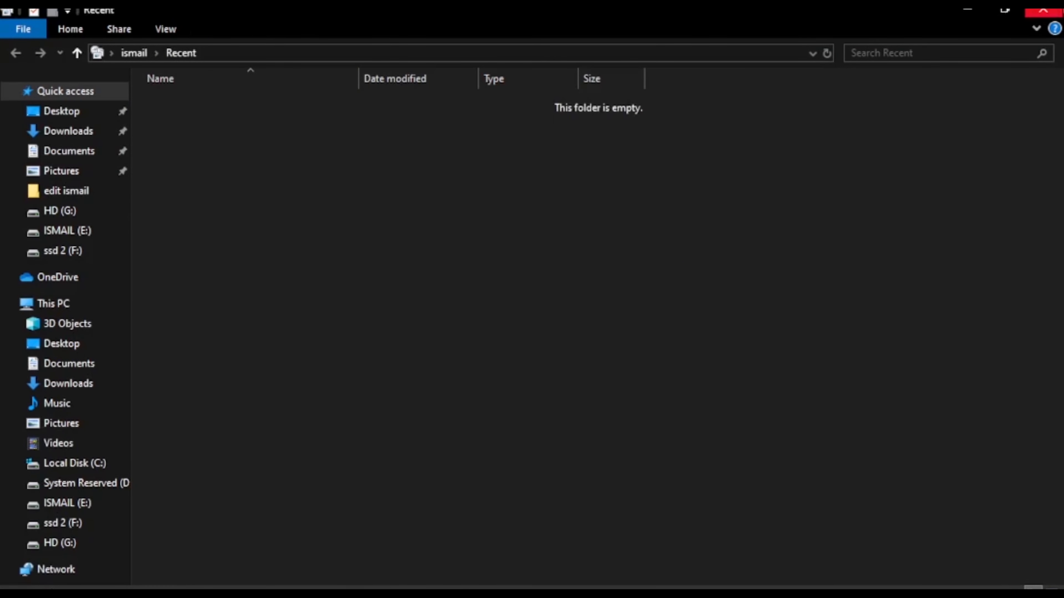
pyautogui.click(1043, 9)
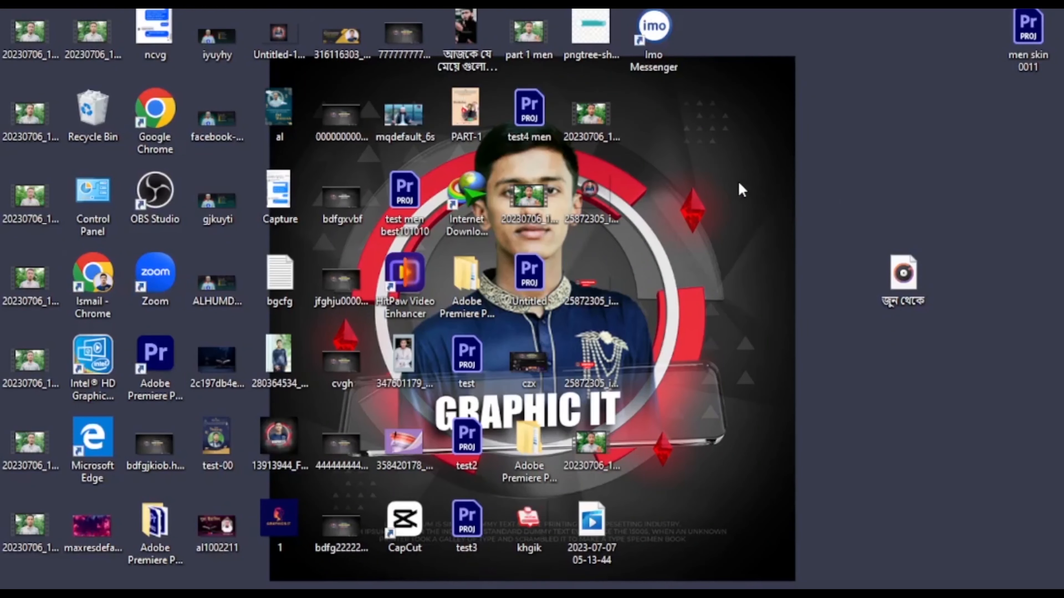
# Step: Open the user profile's temporary files folder with the Run command "%temp%"
pyautogui.press('super+r')
pyautogui.press('Down')
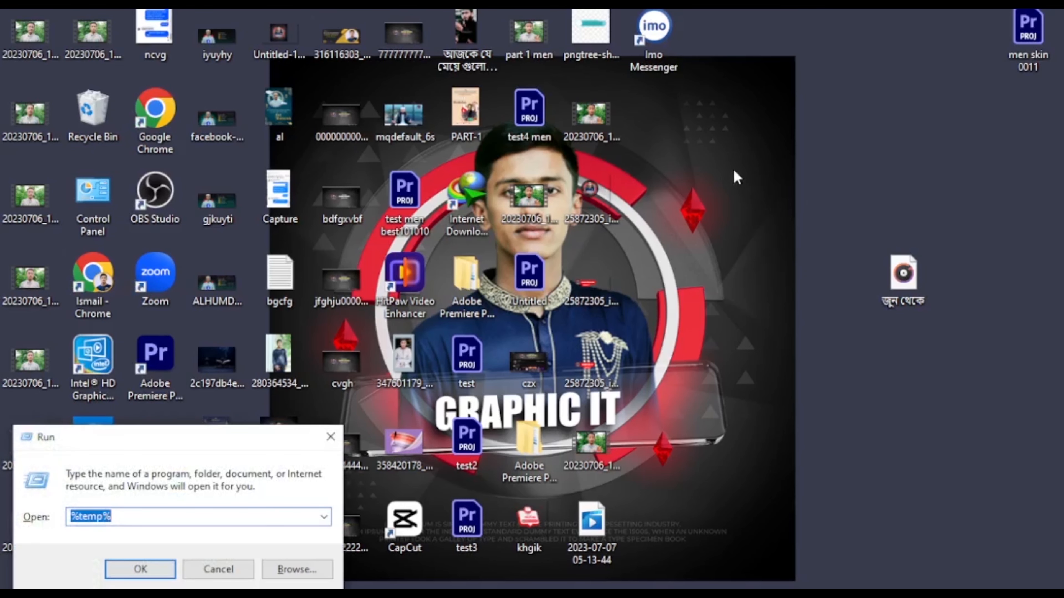
pyautogui.press('BackSpace')
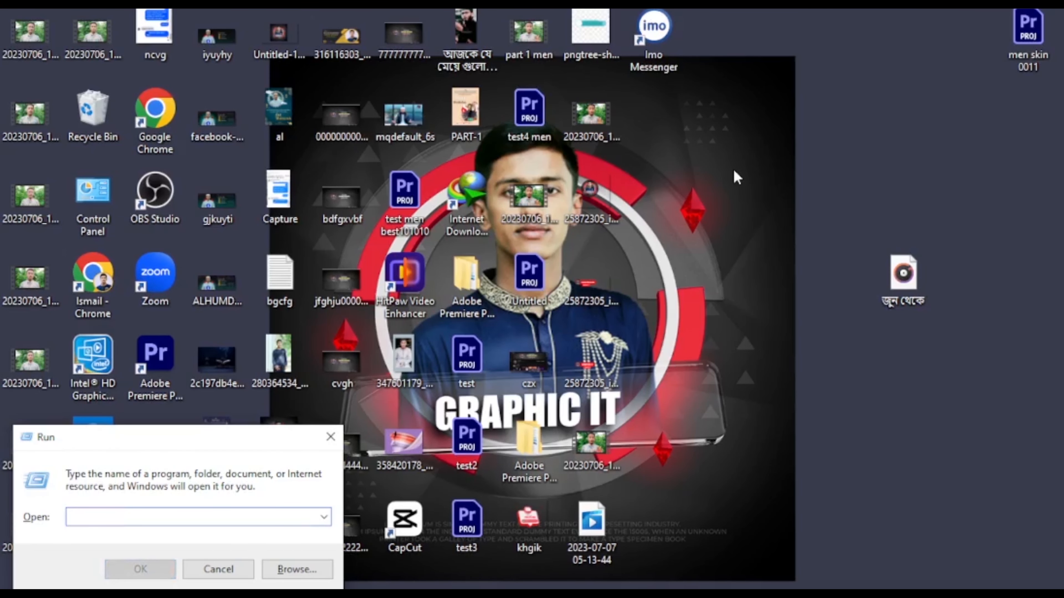
pyautogui.write('%temp%')
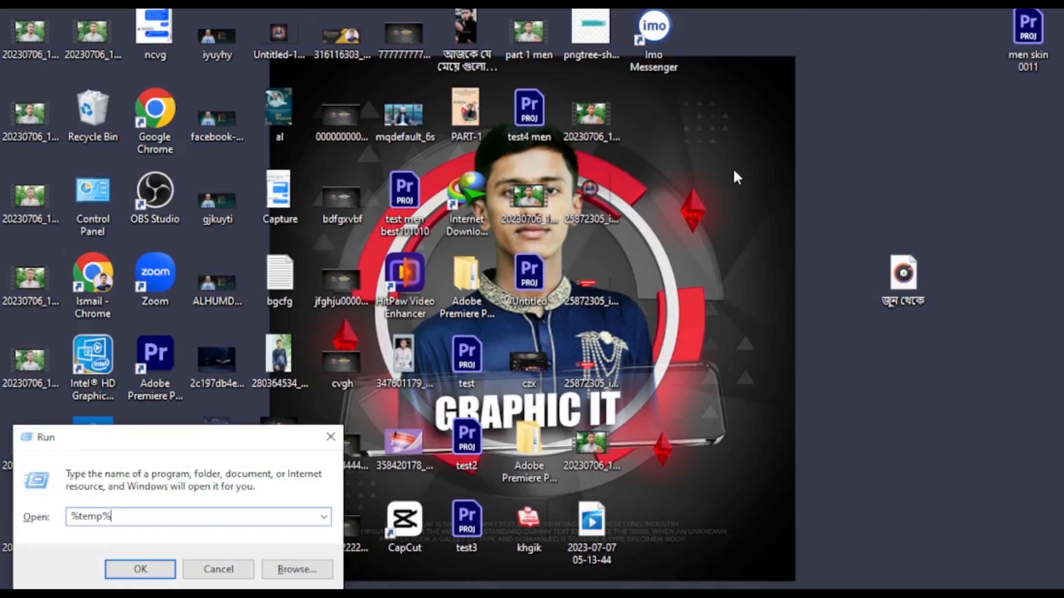
pyautogui.hotkey('ctrl', 'a')
pyautogui.press('Return')
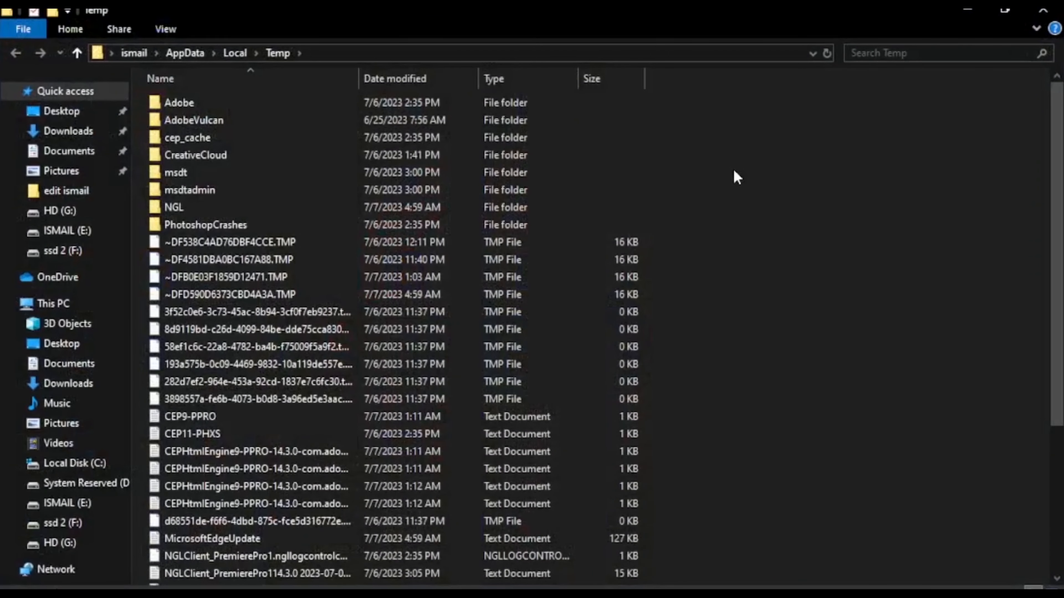
# Step: Delete everything in the user's Temp folder, skipping all protected or in-use items, and refresh the desktop after closing the folder
pyautogui.hotkey('ctrl', 'a')
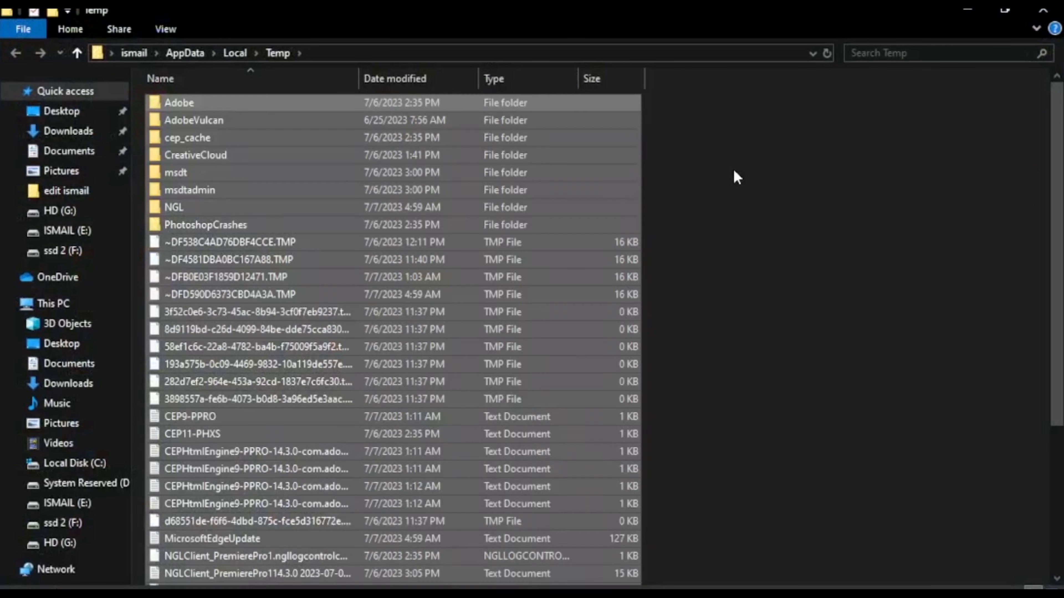
pyautogui.press('Delete')
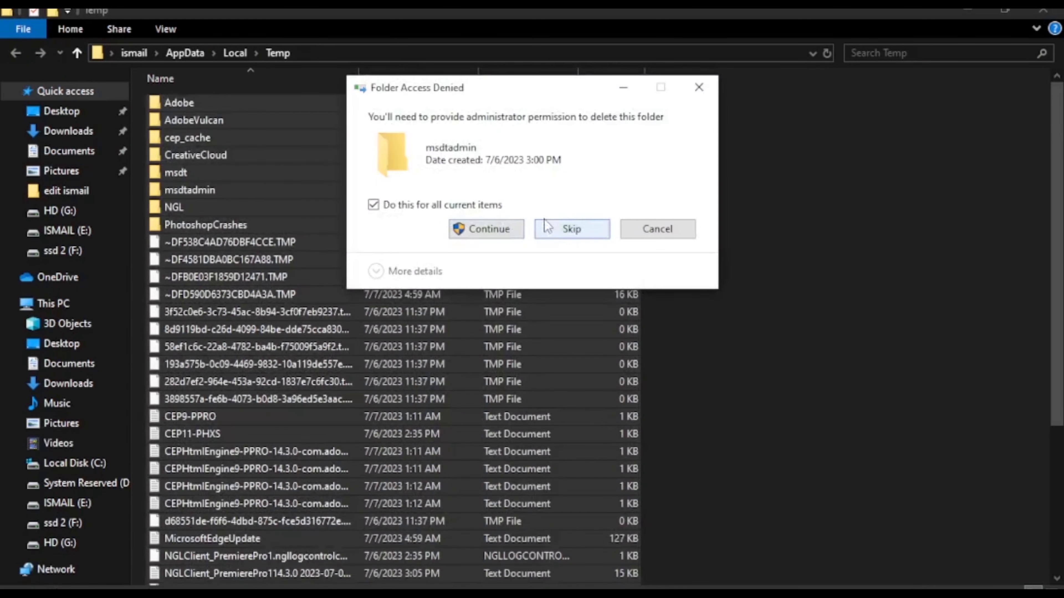
pyautogui.click(575, 228)
pyautogui.click(413, 243)
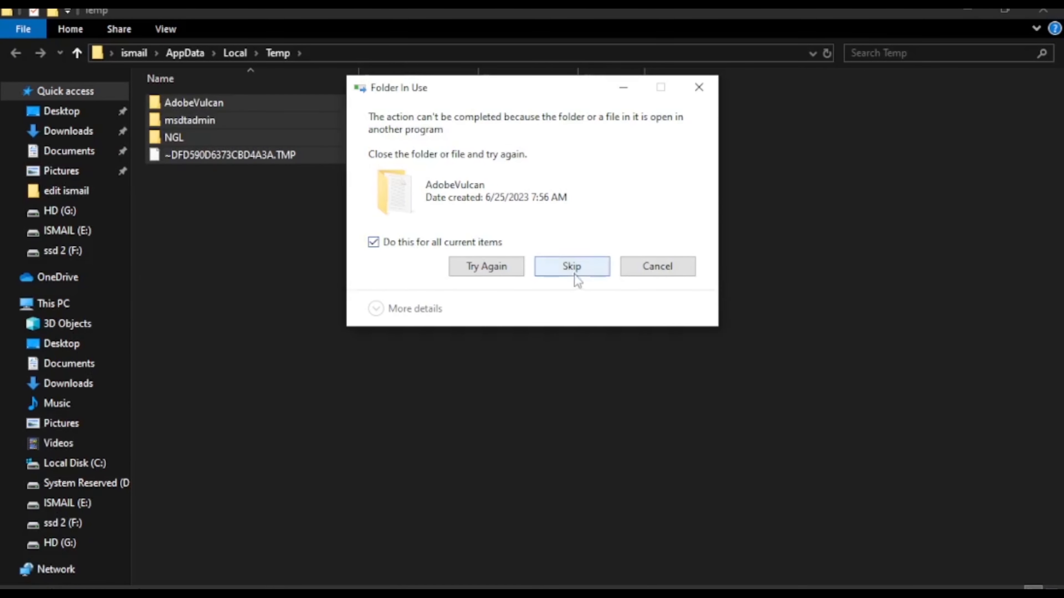
pyautogui.click(573, 275)
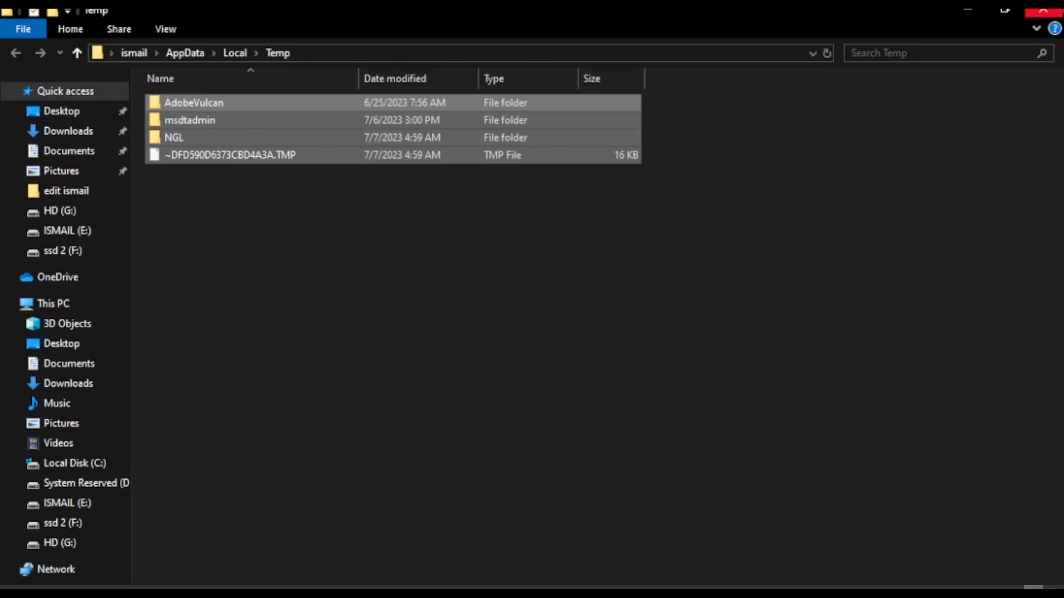
pyautogui.click(1042, 10)
pyautogui.rightClick(801, 122)
pyautogui.click(825, 166)
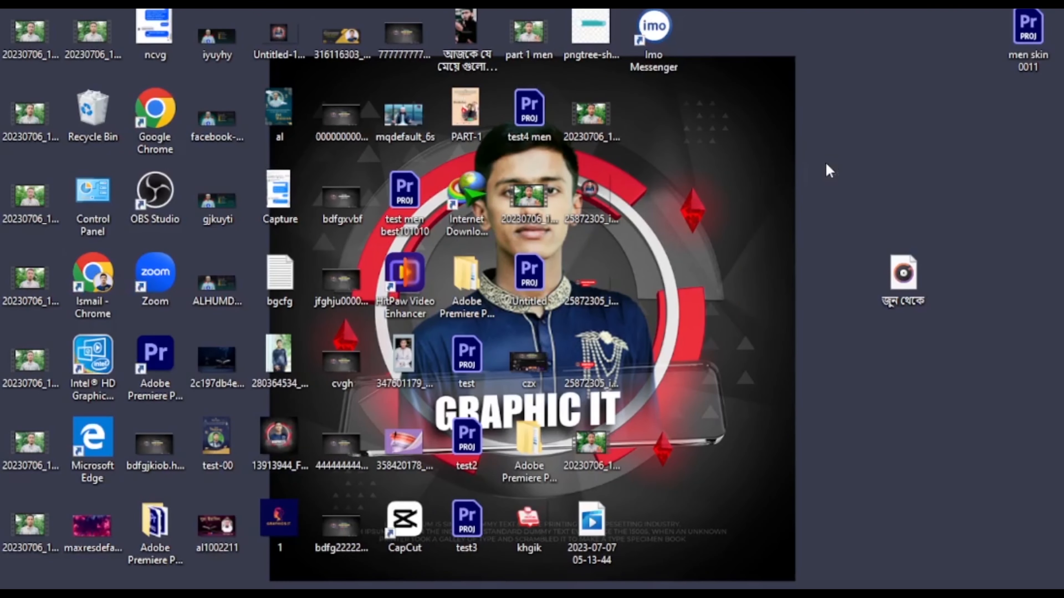
# Step: Open the Prefetch folder with the Run command "prefetch" and grant permission to access it
pyautogui.press('super+r')
pyautogui.press('BackSpace')
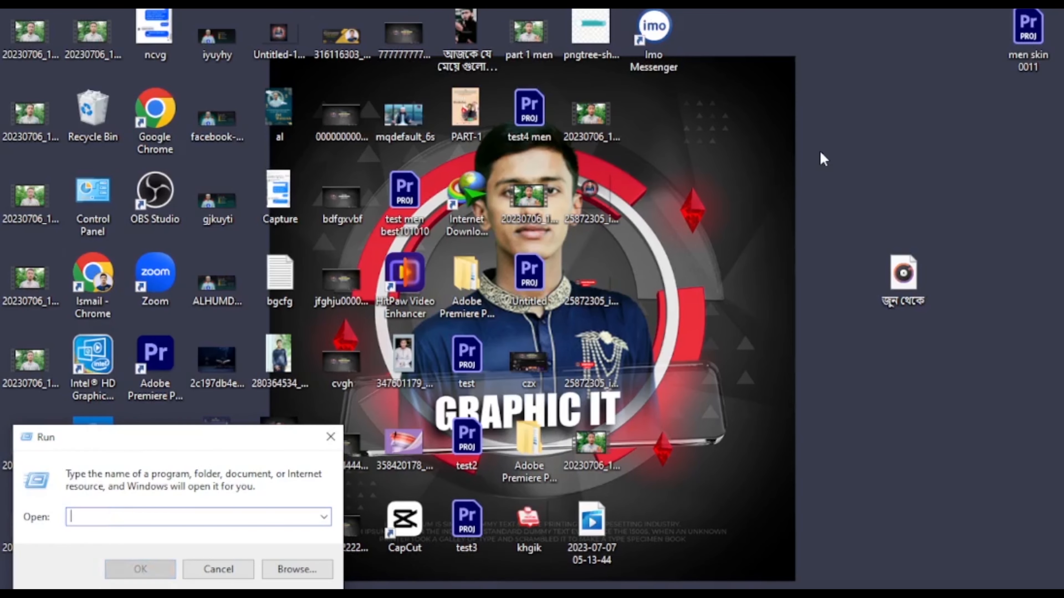
pyautogui.press('Down')
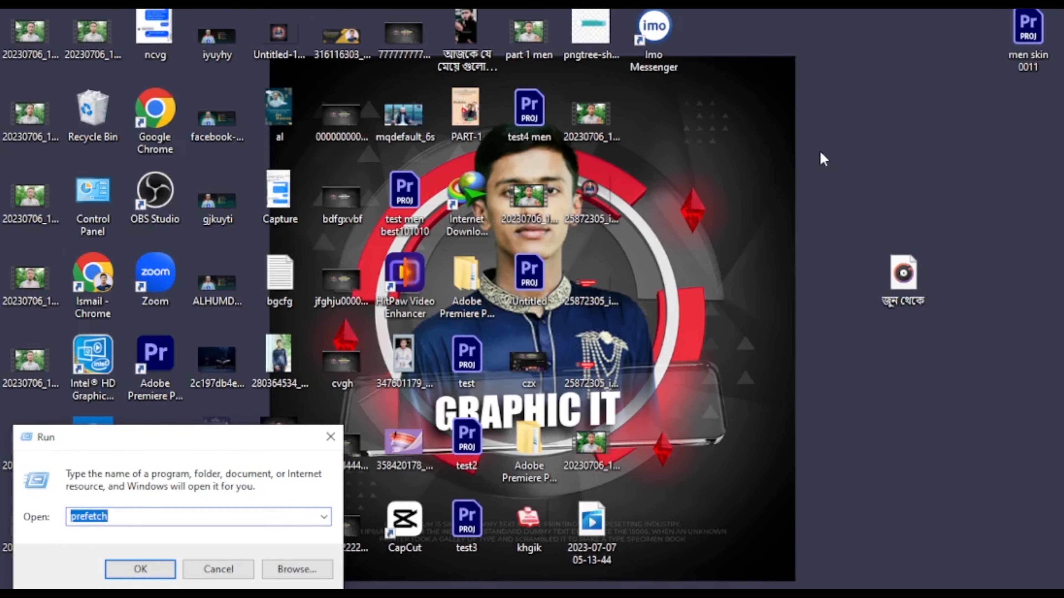
pyautogui.press('Return')
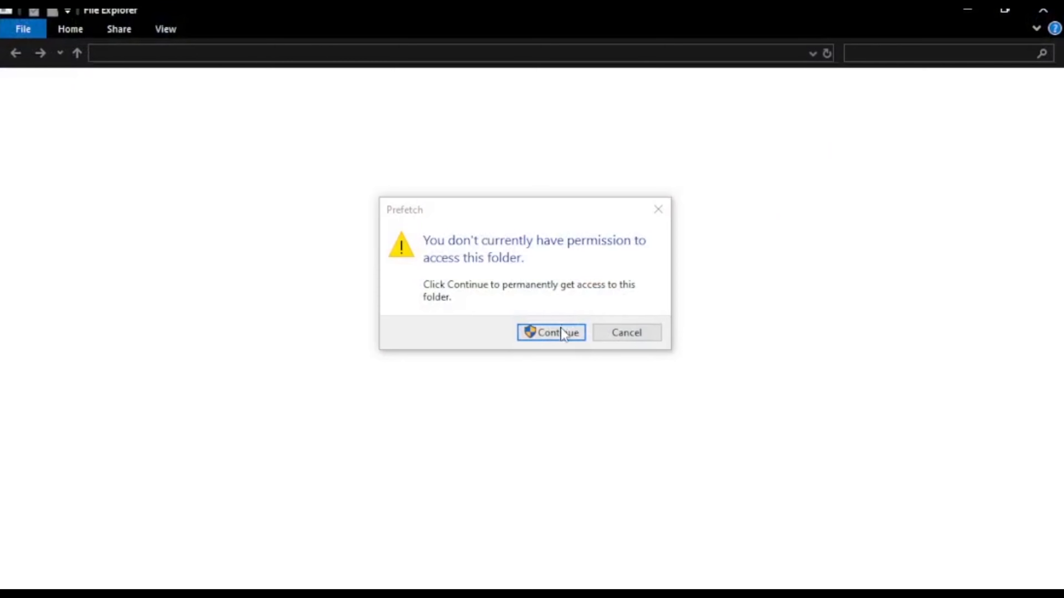
pyautogui.click(552, 331)
# Step: Delete all files in the Prefetch folder and refresh the desktop after closing the folder
pyautogui.hotkey('ctrl', 'a')
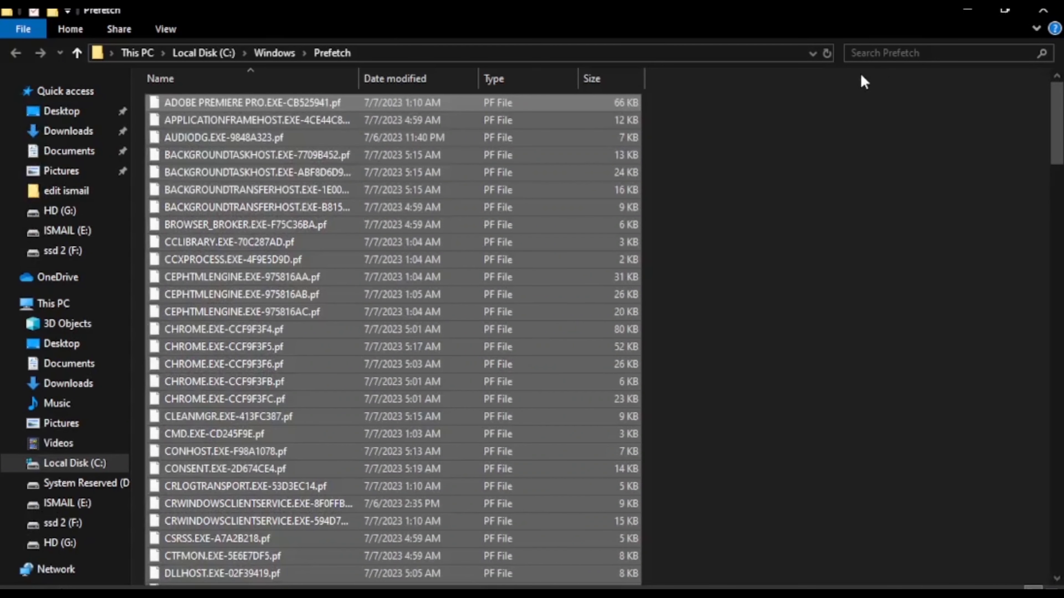
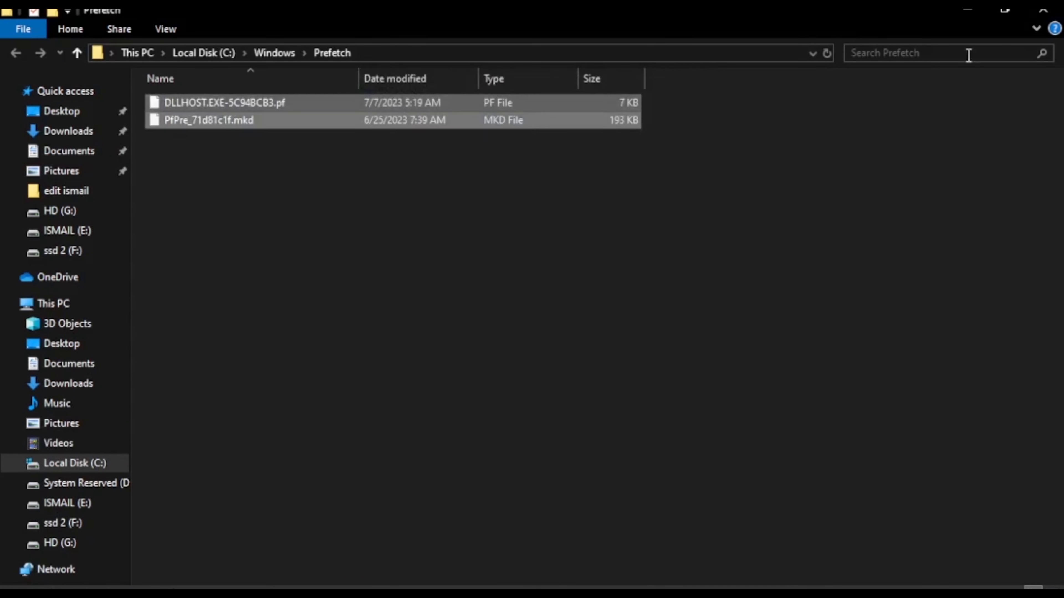
pyautogui.click(1043, 10)
pyautogui.rightClick(837, 64)
pyautogui.click(879, 119)
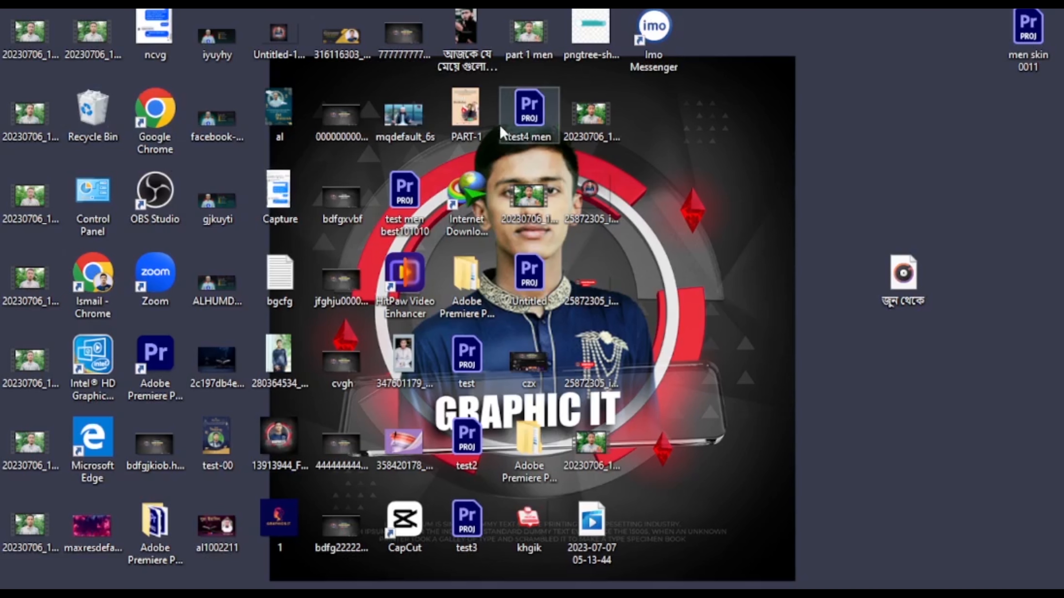
# Step: Empty the Recycle Bin and refresh the desktop
pyautogui.moveTo(501, 132)
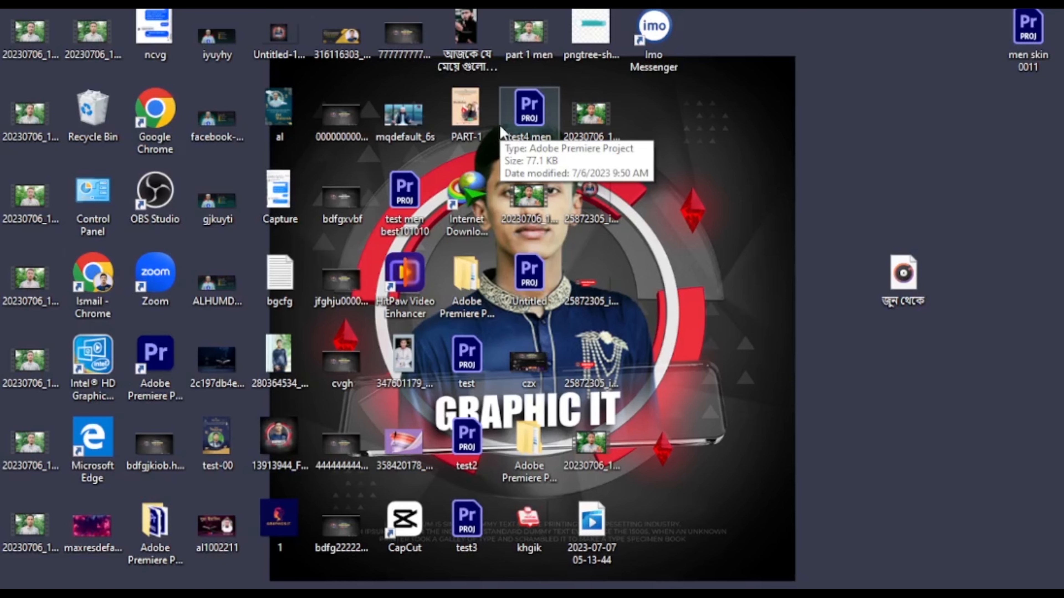
pyautogui.rightClick(97, 108)
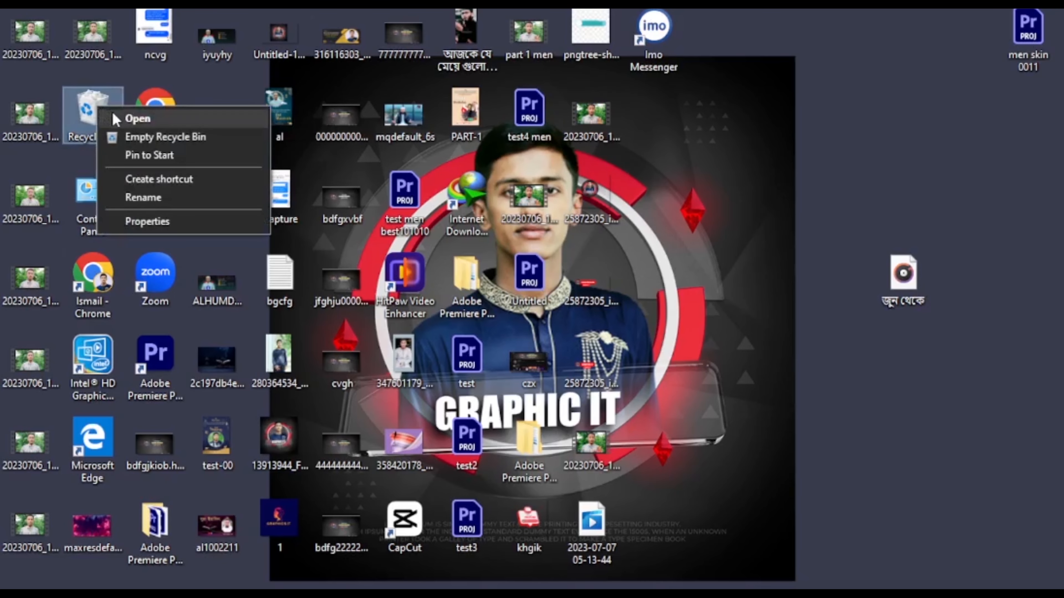
pyautogui.click(115, 140)
pyautogui.rightClick(722, 95)
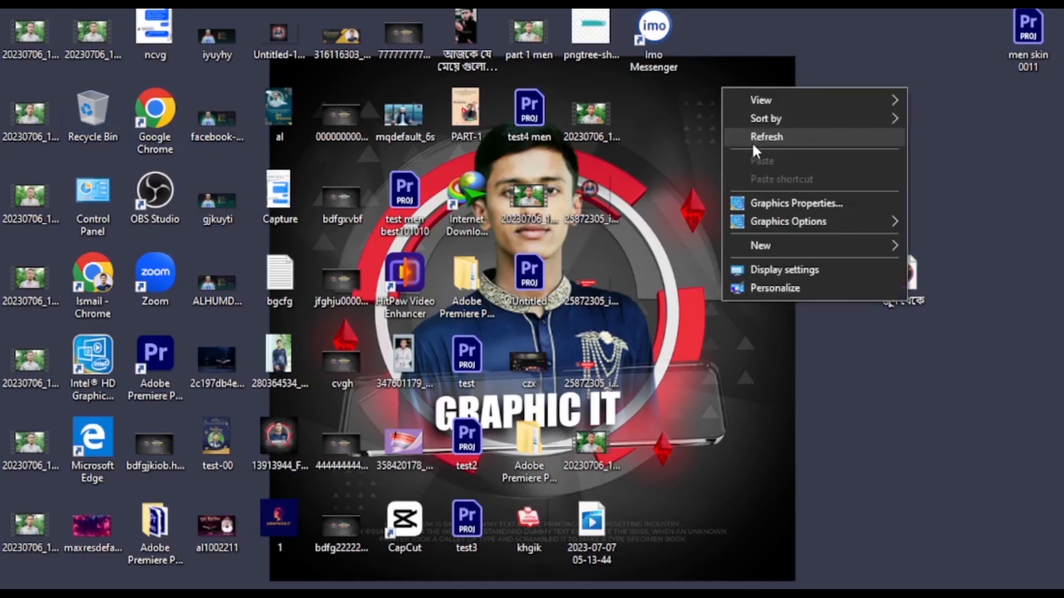
pyautogui.rightClick(753, 145)
pyautogui.click(796, 193)
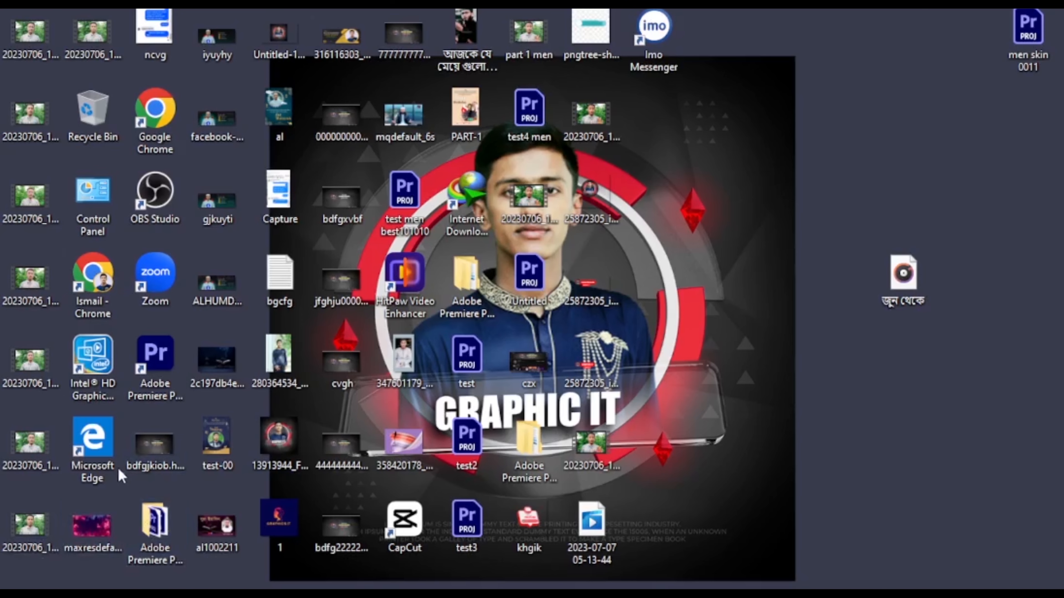
# Step: Open the Apps & features page in Windows Settings
pyautogui.click(19, 596)
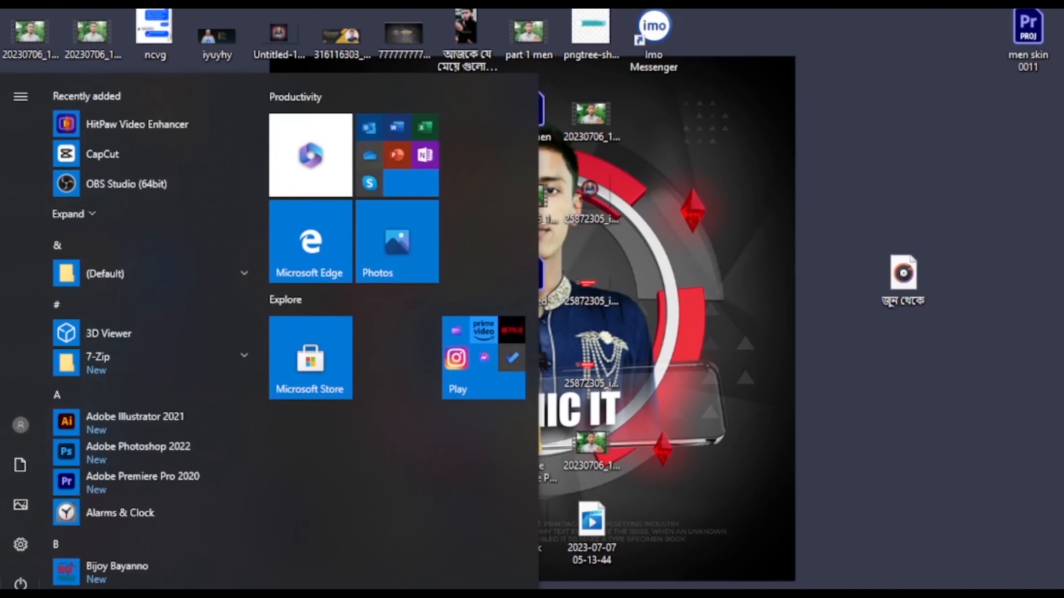
pyautogui.click(20, 544)
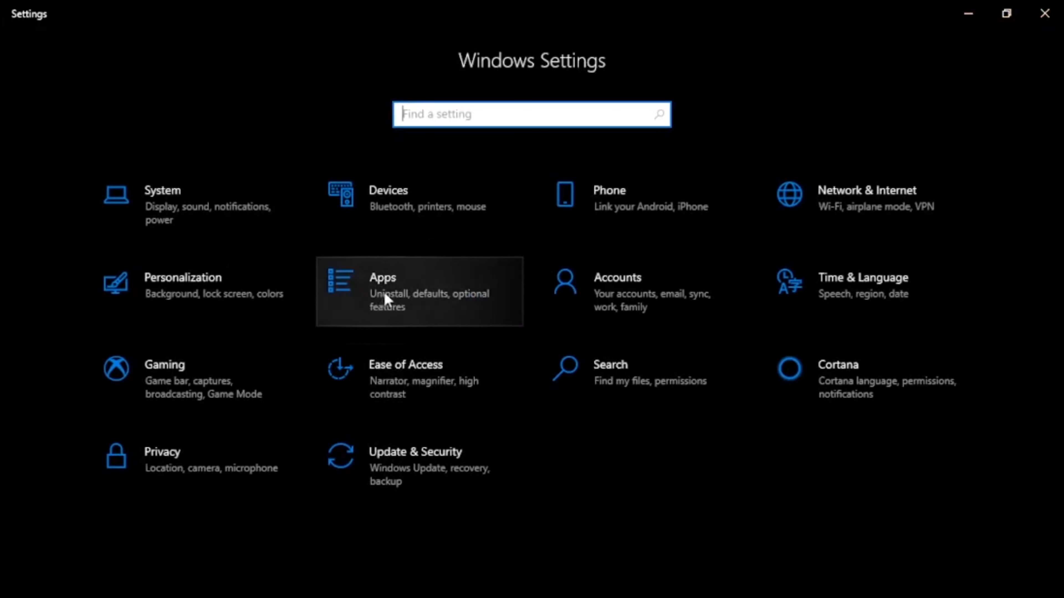
pyautogui.click(397, 297)
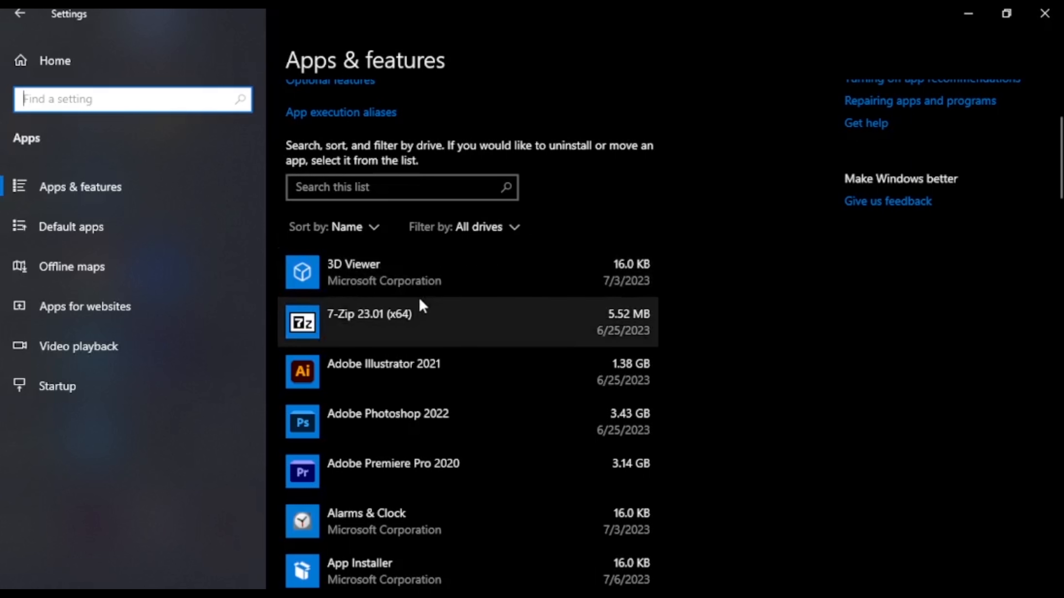
# Step: Uninstall VLC media player from the installed apps list and finish its uninstall wizard
pyautogui.scroll(-2, 379, 301)
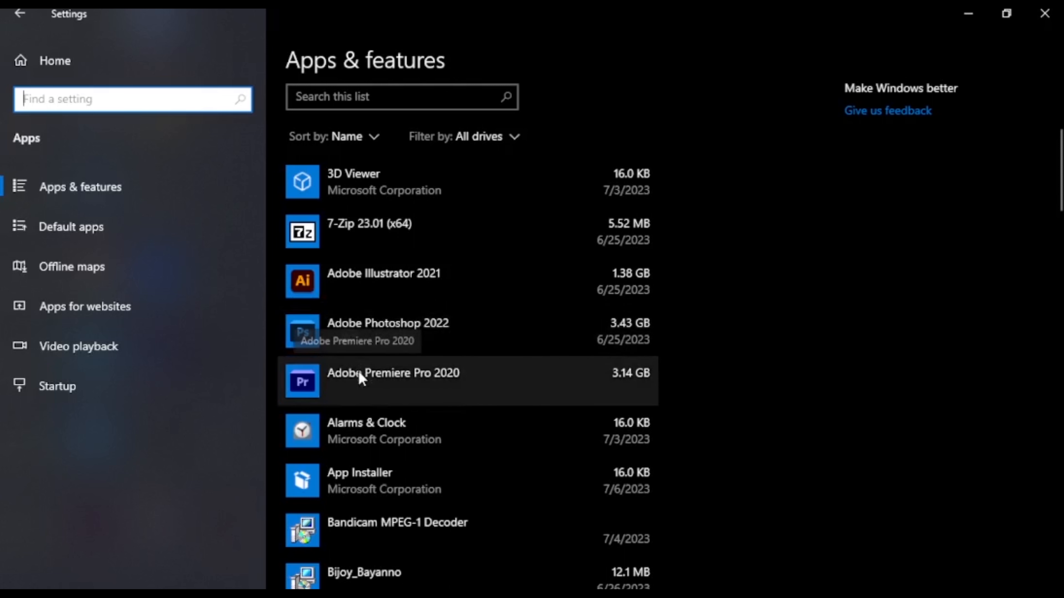
pyautogui.scroll(-12, 358, 335)
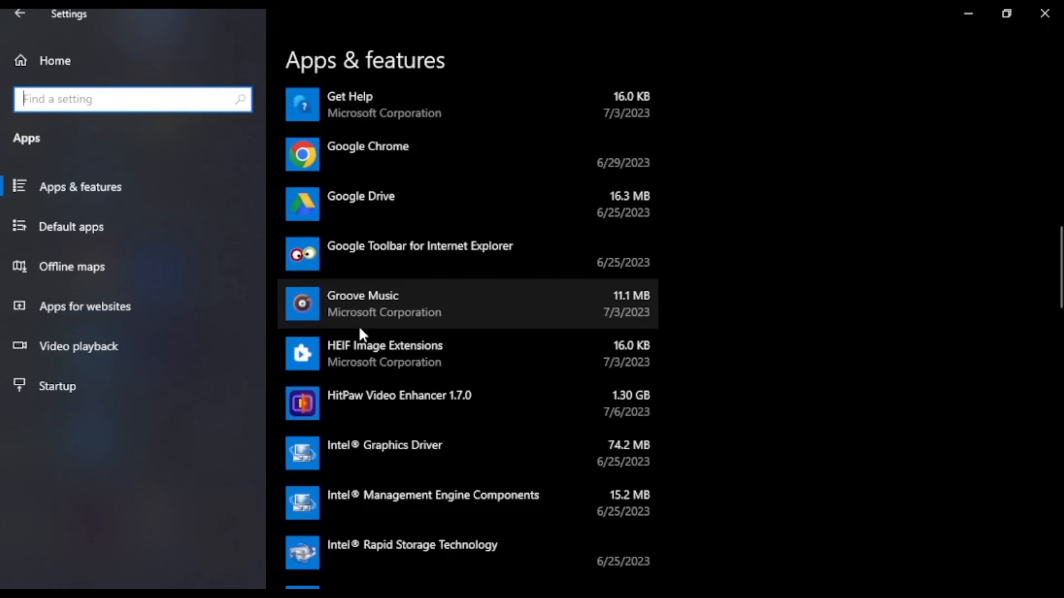
pyautogui.scroll(-20, 360, 328)
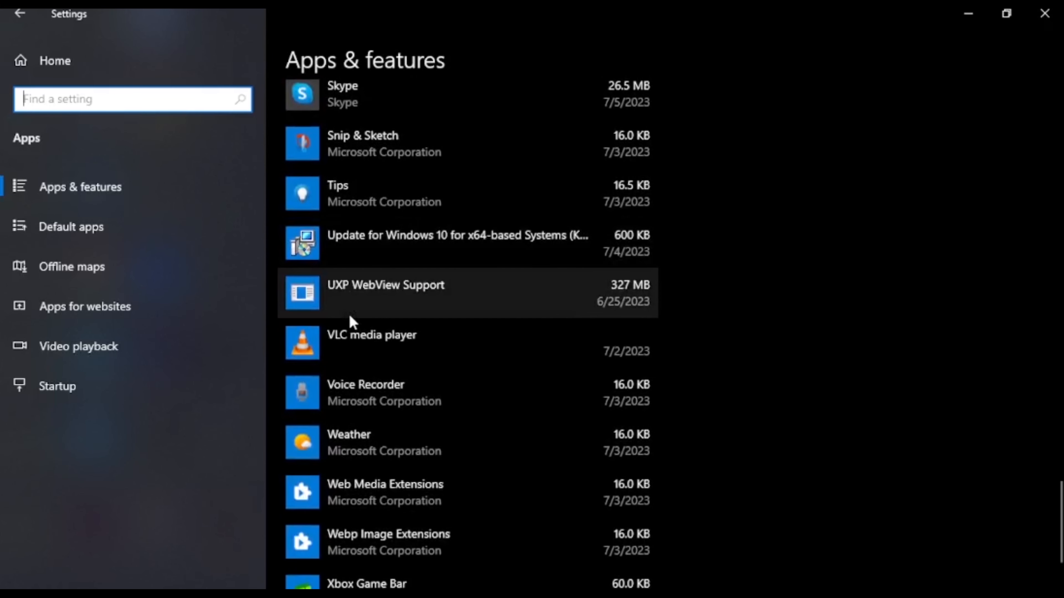
pyautogui.click(345, 344)
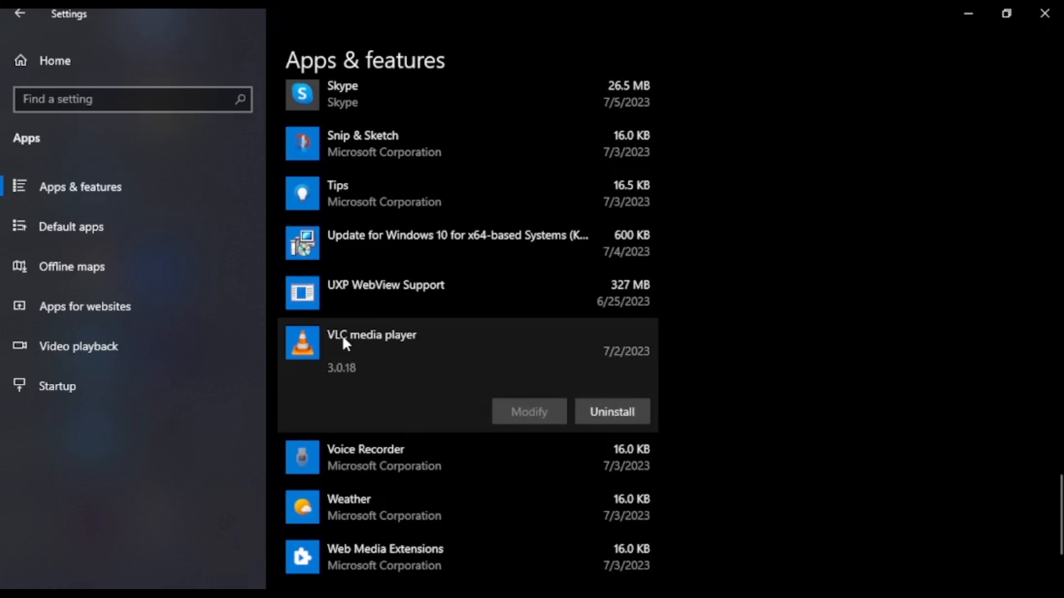
pyautogui.click(346, 306)
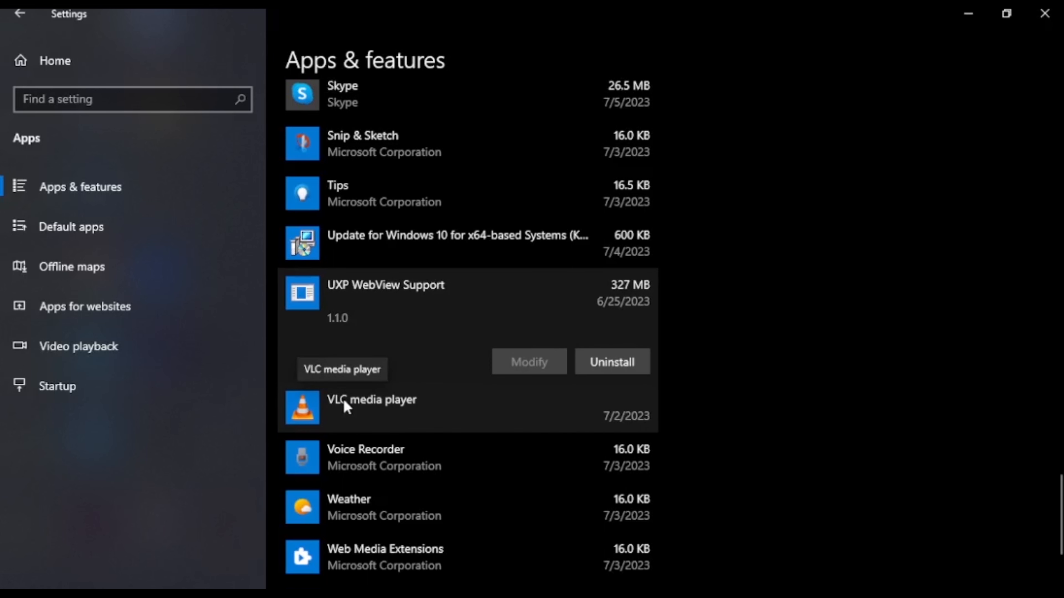
pyautogui.click(346, 406)
pyautogui.click(595, 413)
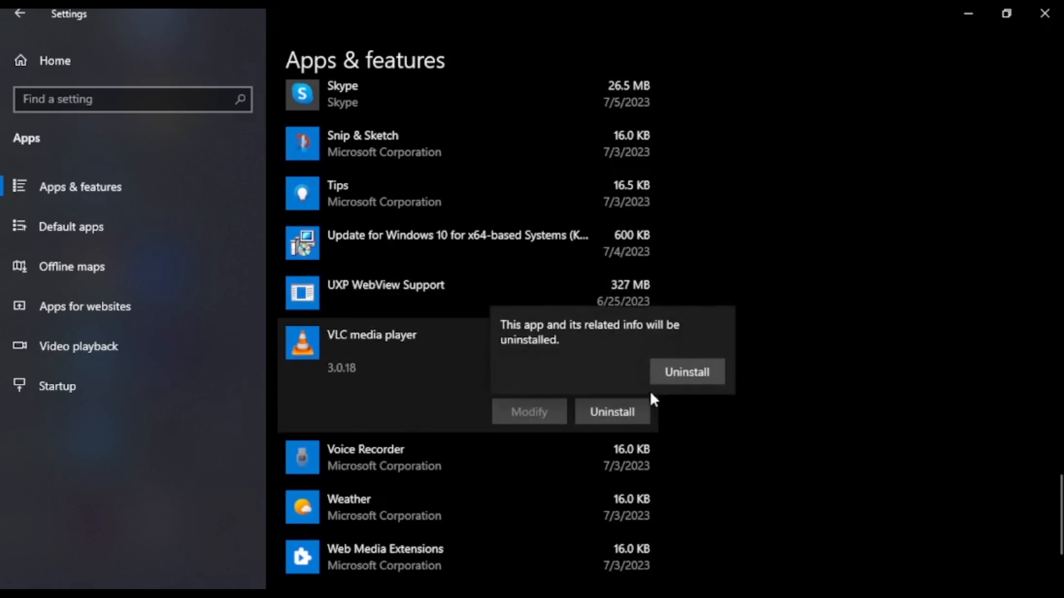
pyautogui.click(679, 373)
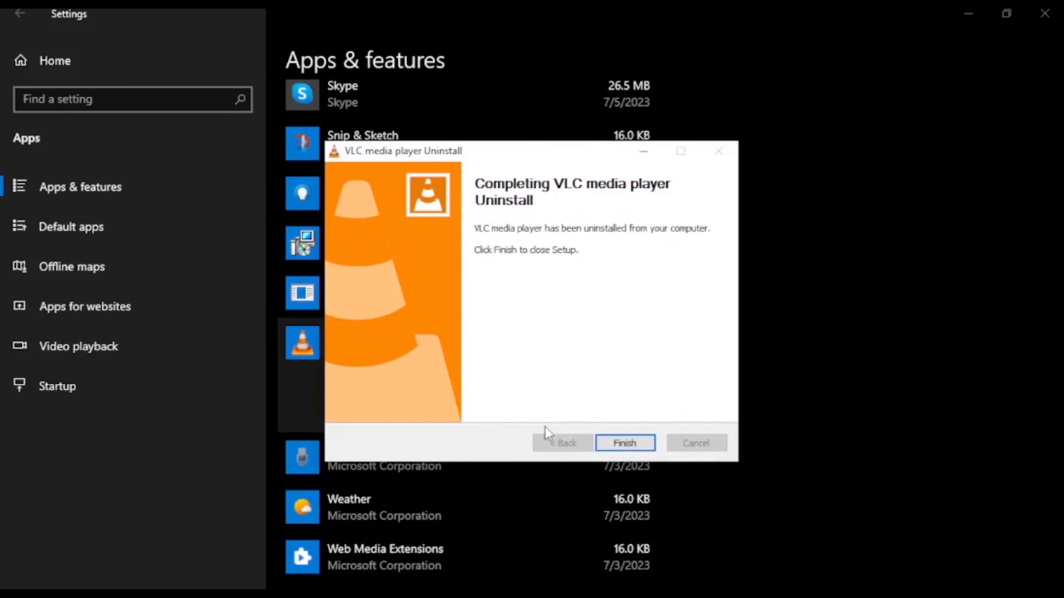
pyautogui.click(624, 443)
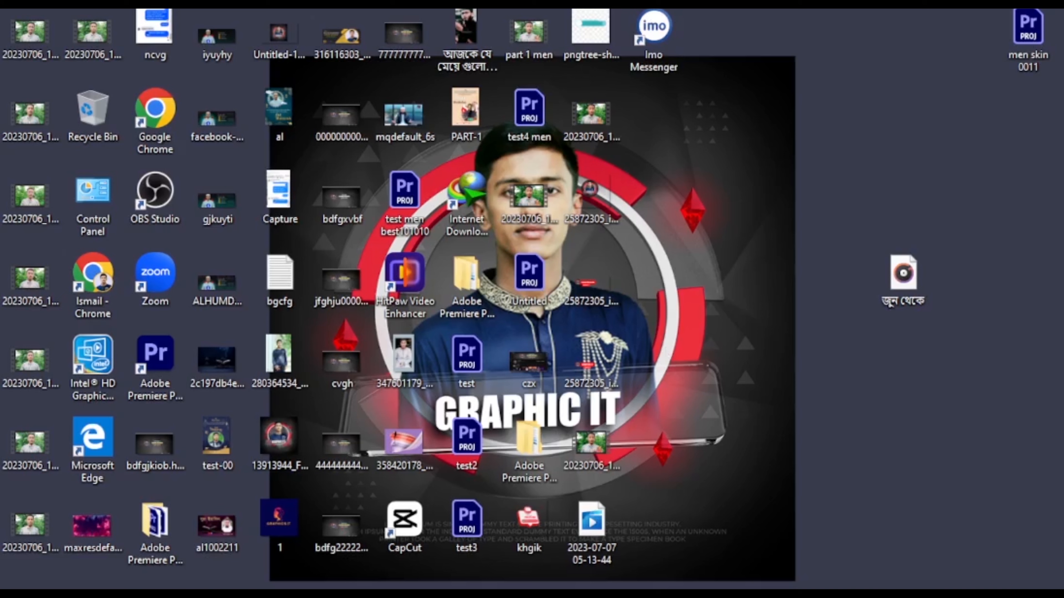
# Step: Search Windows Settings for "view ad", open View advanced system settings, and move the System Properties dialog to the middle of the screen
pyautogui.click(20, 589)
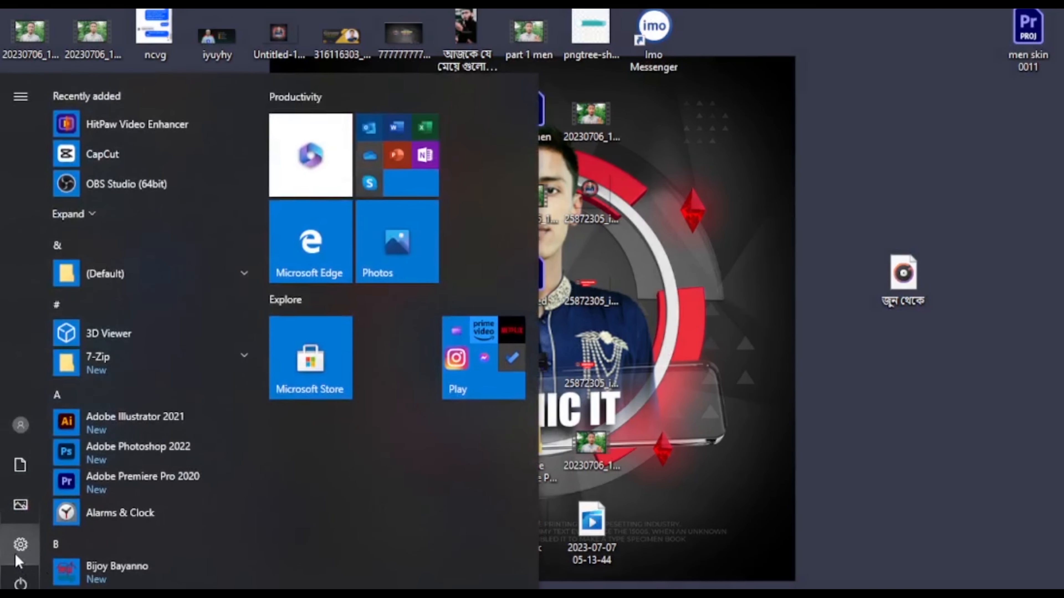
pyautogui.click(17, 556)
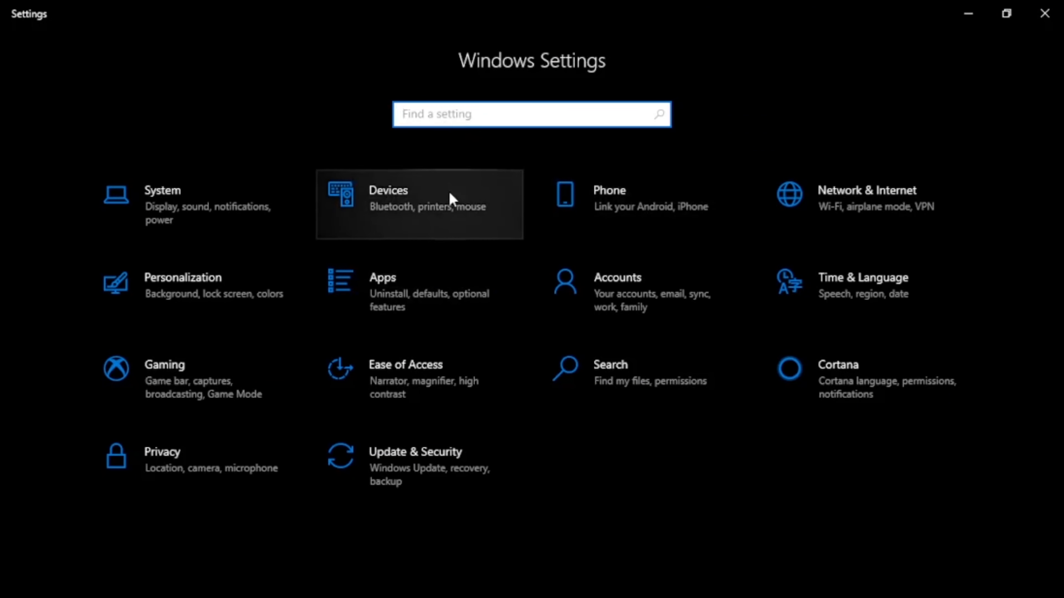
pyautogui.write('view ad')
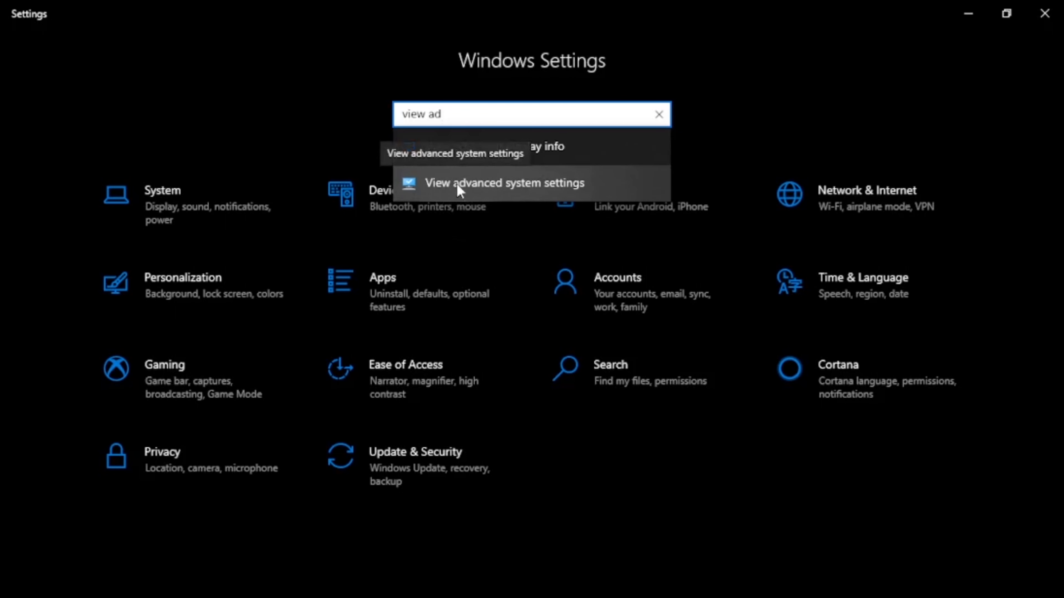
pyautogui.click(444, 183)
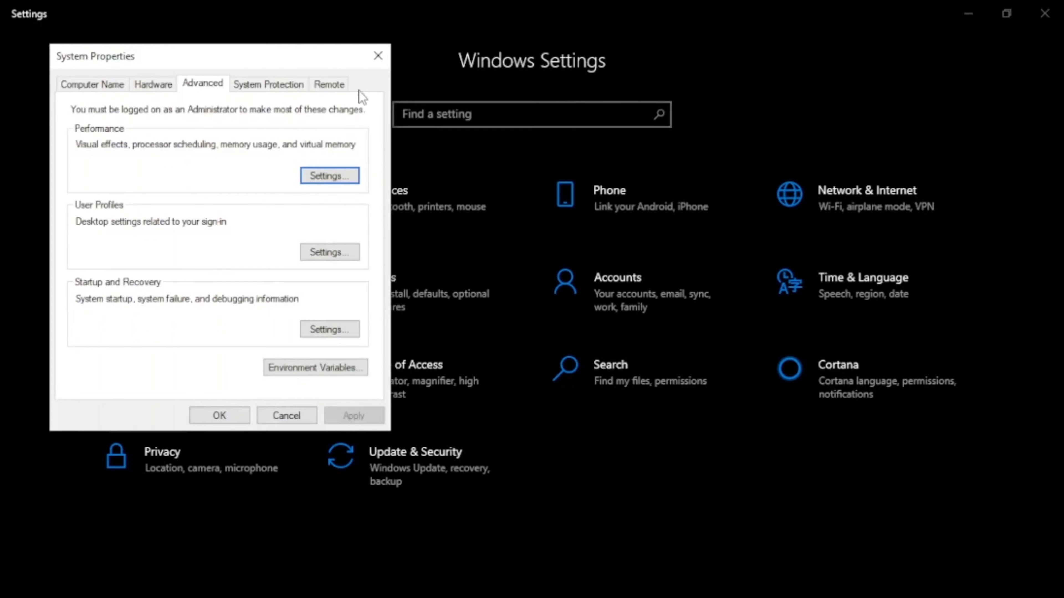
pyautogui.moveTo(305, 55); pyautogui.dragTo(622, 89)
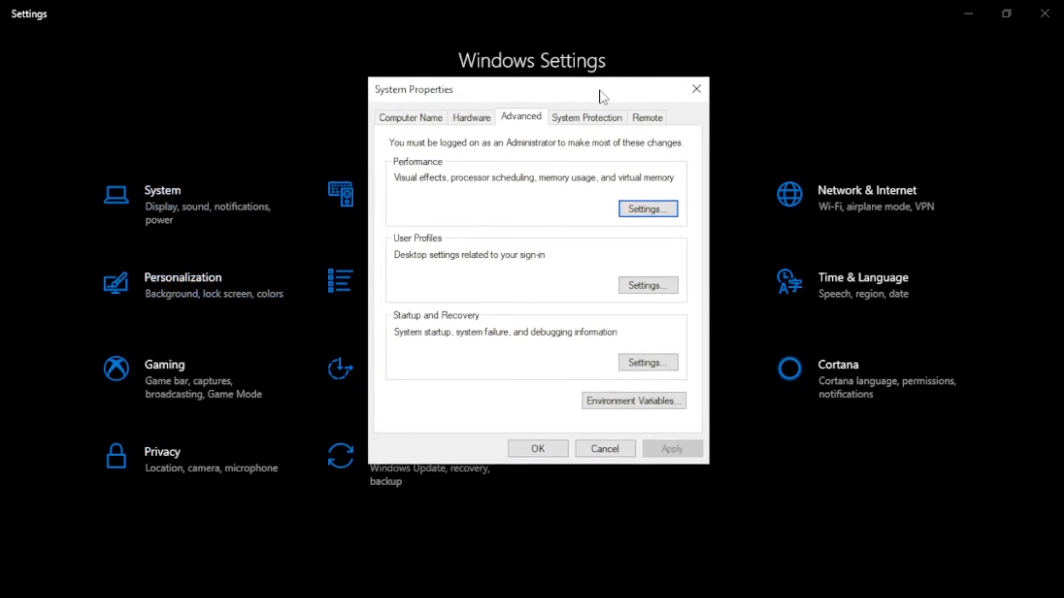
# Step: Disable every visual effect in the Performance Options, apply the custom selection, and confirm both dialogs
pyautogui.click(649, 210)
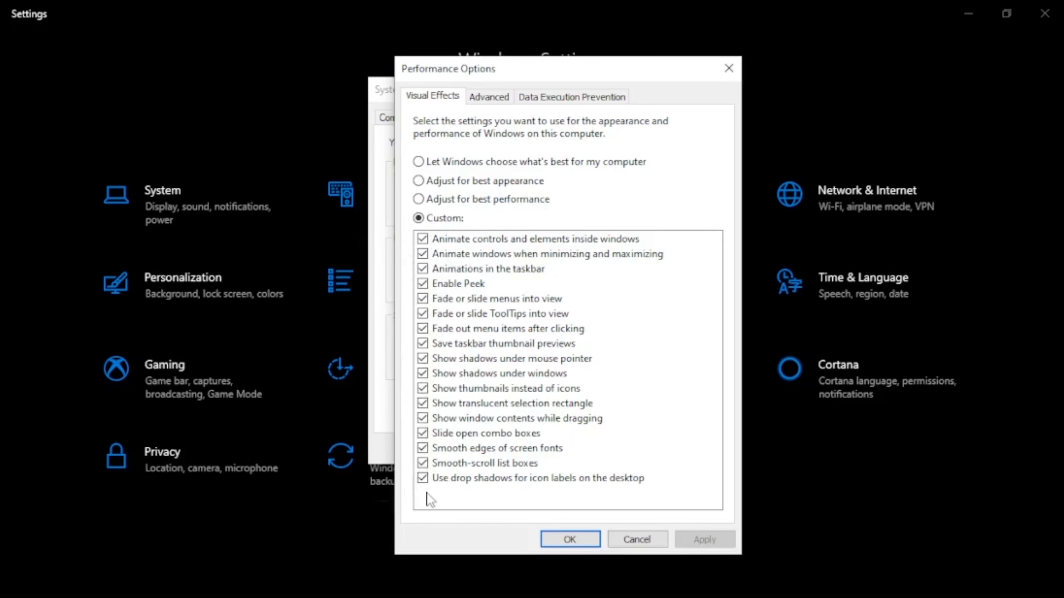
pyautogui.click(426, 476)
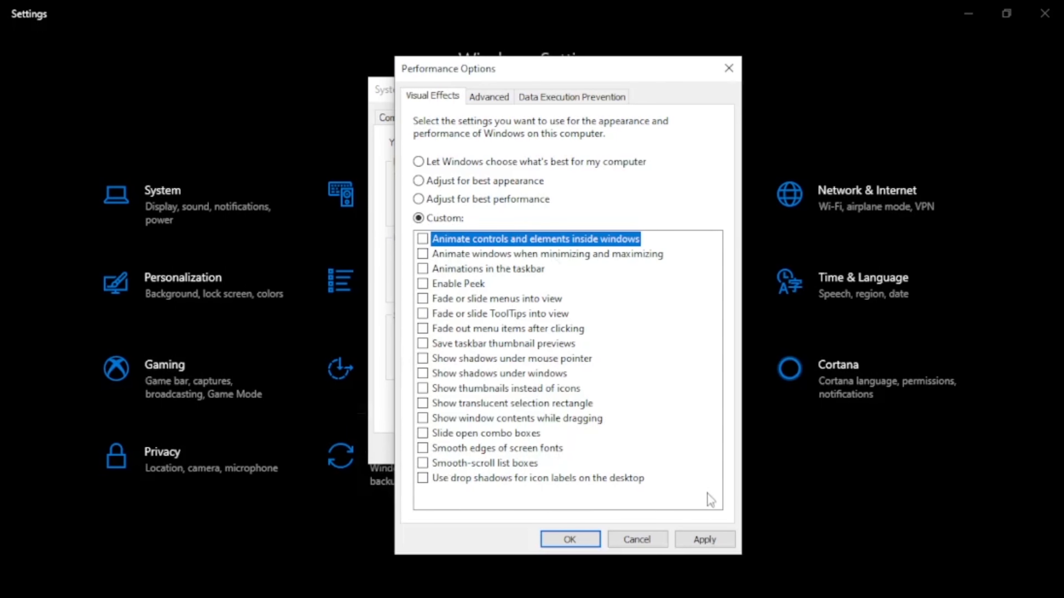
pyautogui.click(701, 543)
pyautogui.click(577, 540)
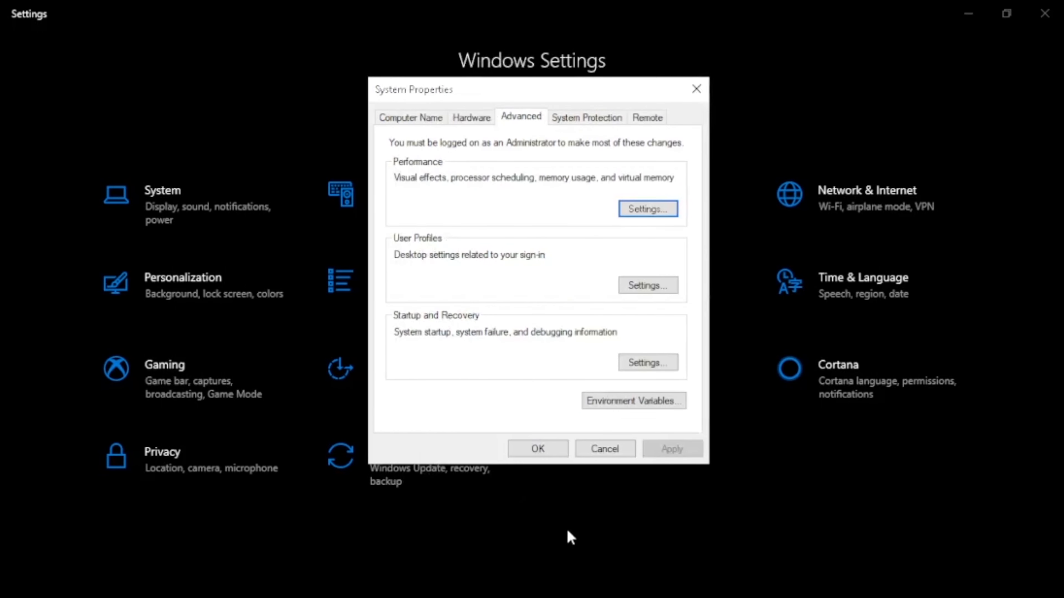
pyautogui.click(552, 453)
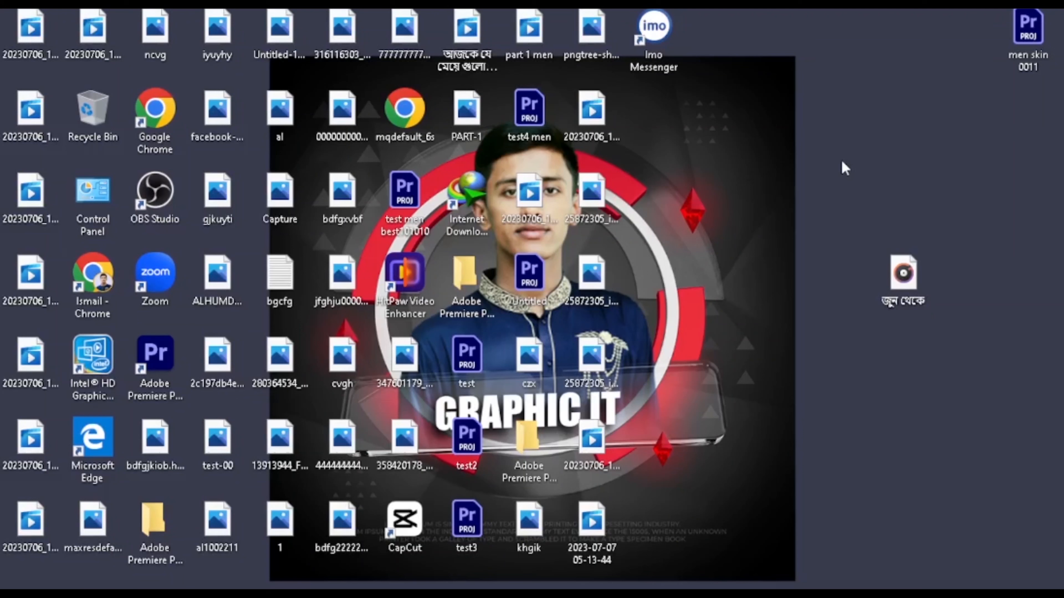